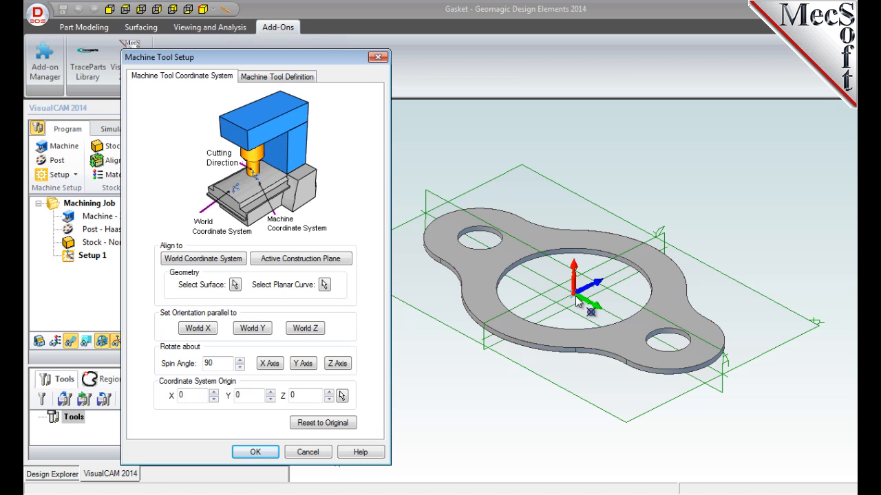
Define the machine tool manually as a 3 Axis machine and accept the machine setup
left_click(295, 78)
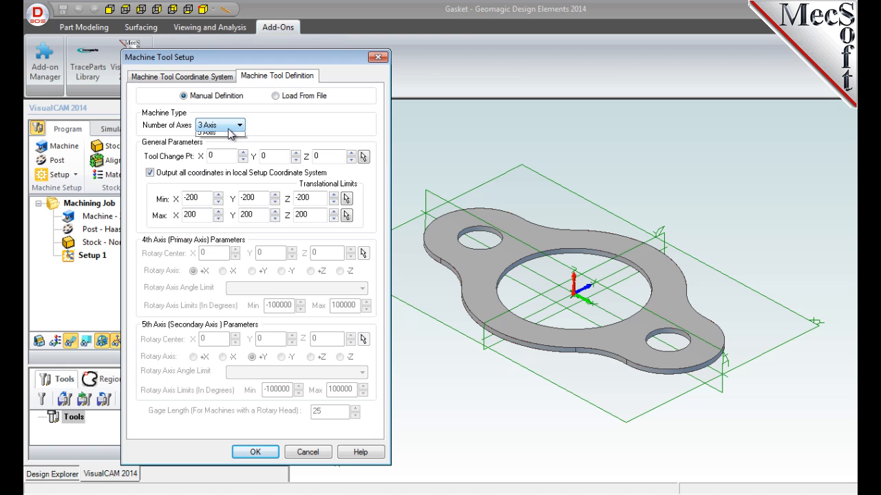
left_click(229, 133)
left_click(232, 137)
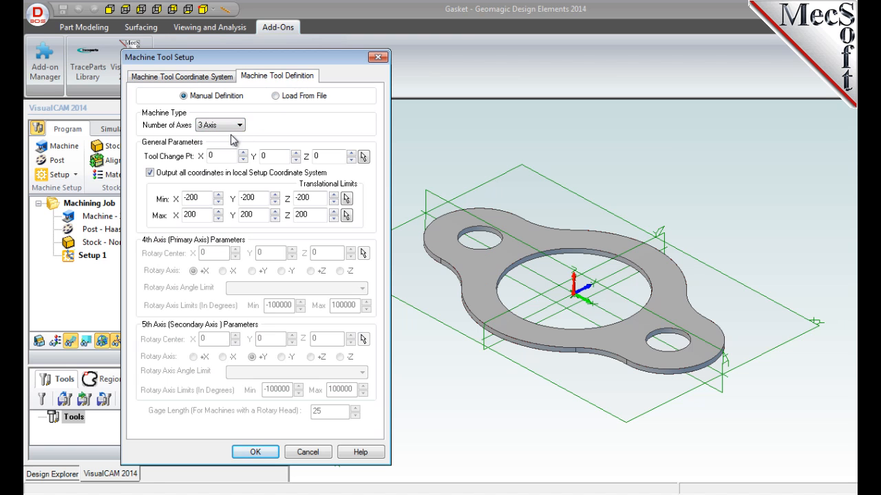
left_click(256, 452)
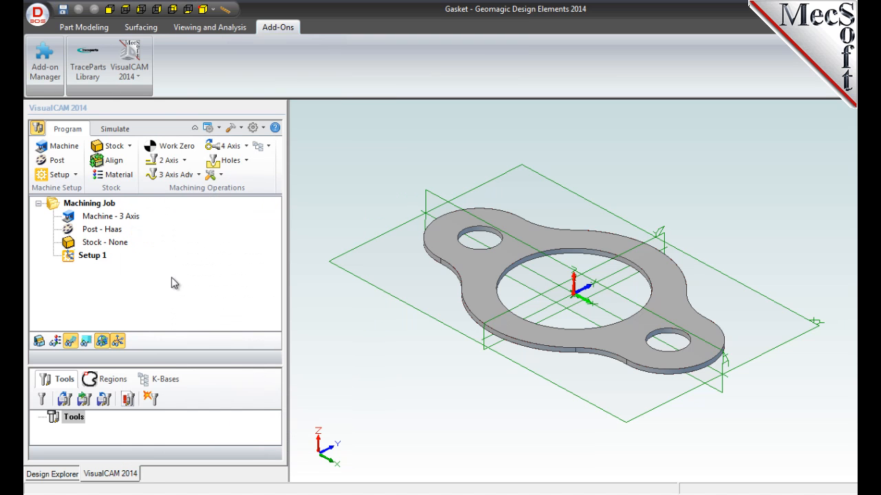
left_click(125, 216)
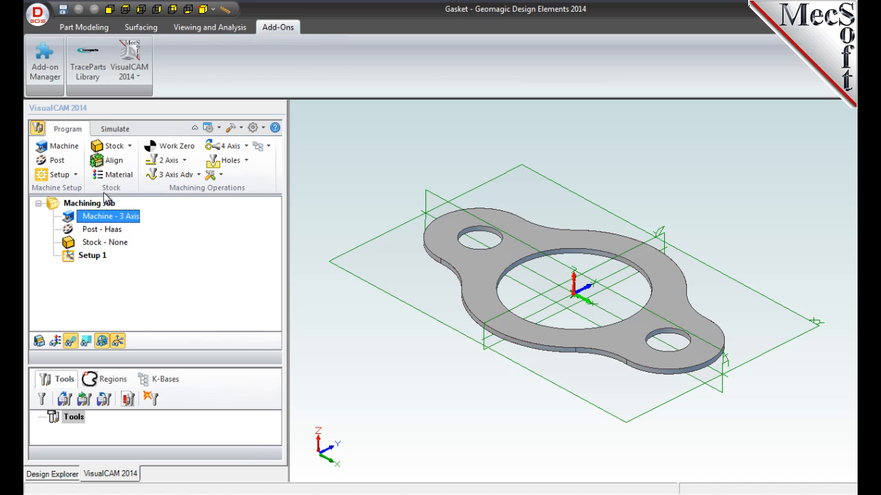
Set the post-processor to Haas with .nc as the posted file extension
left_click(60, 163)
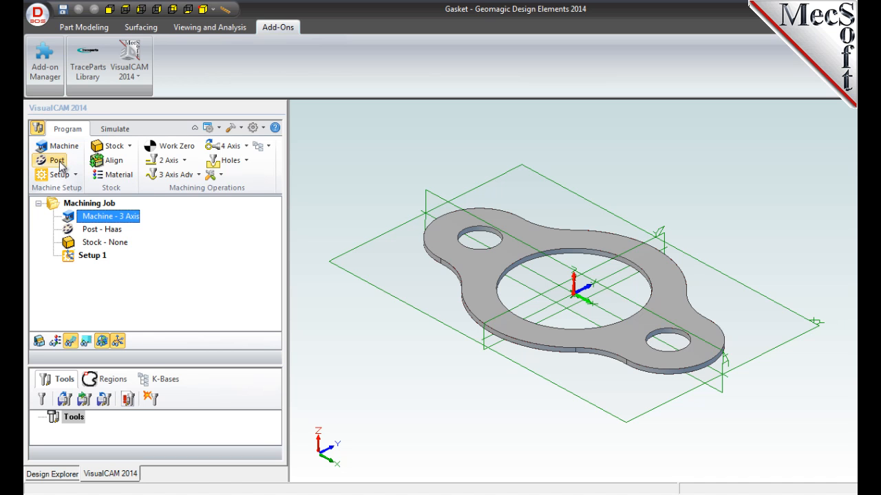
left_click_drag(194, 87, 276, 63)
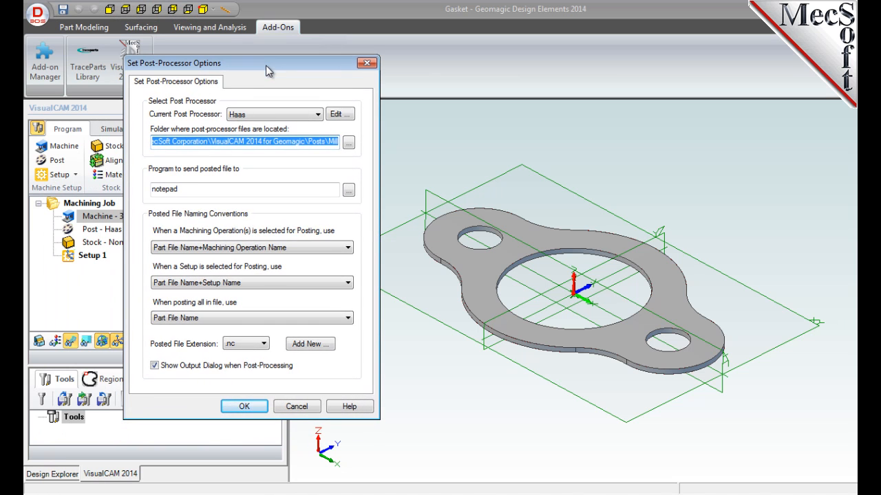
left_click(280, 114)
scroll(328, 271, "down", 7)
scroll(265, 184, "up", 10)
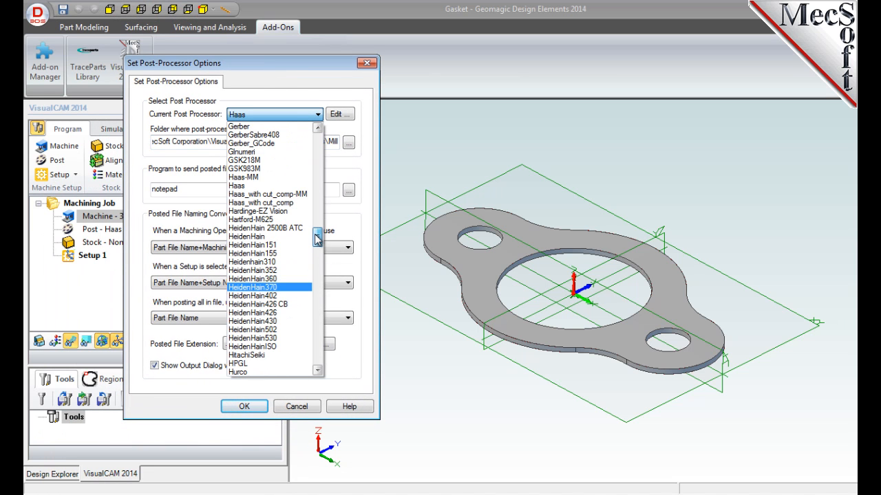
left_click(263, 183)
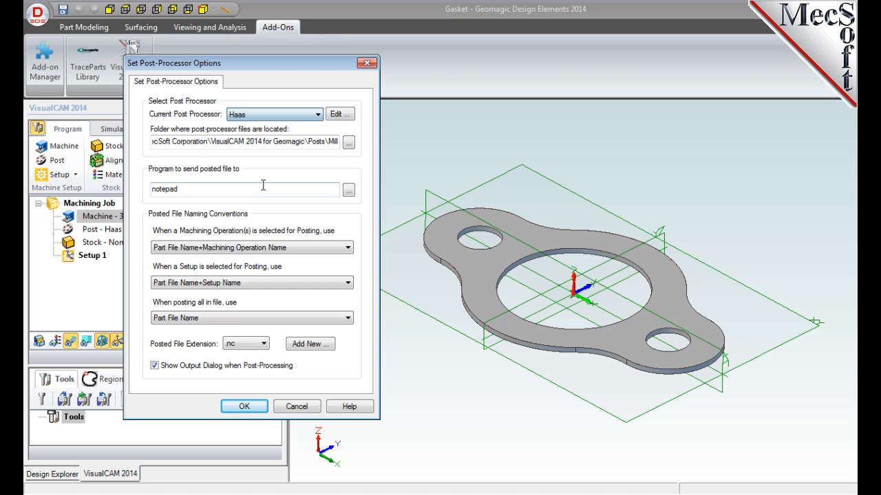
left_click(264, 344)
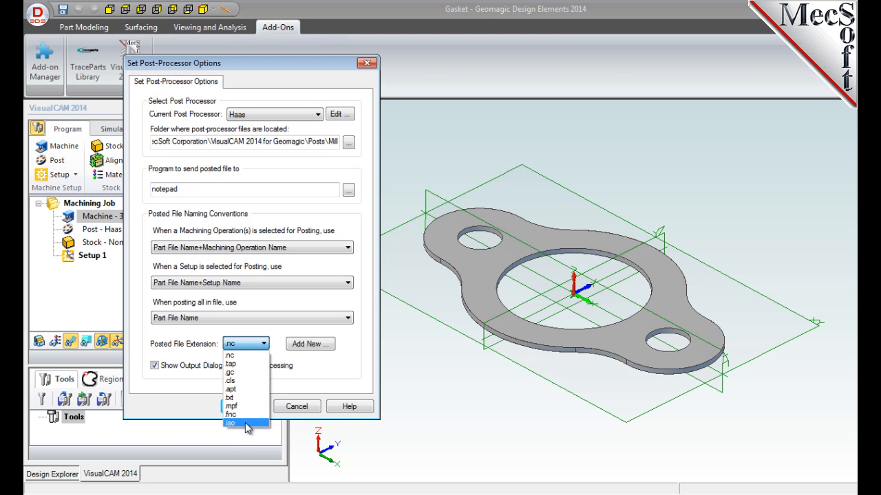
left_click(254, 355)
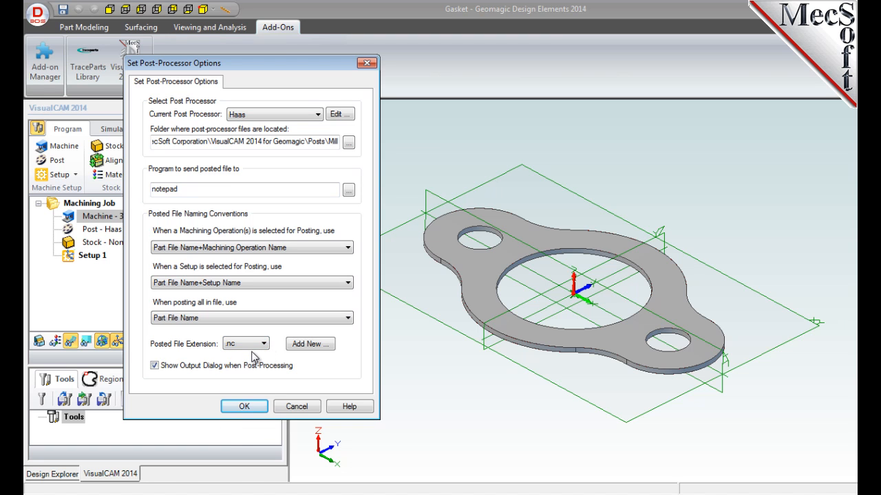
left_click(240, 406)
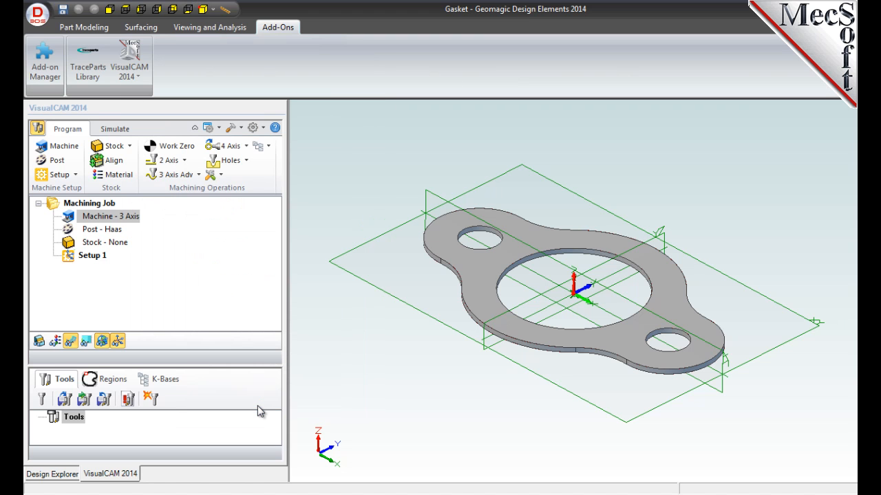
left_click(114, 231)
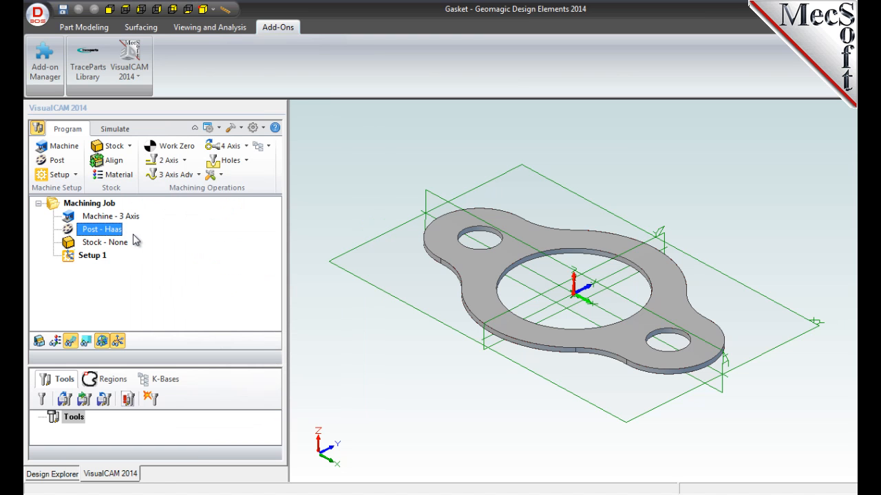
Create a box stock with length 10 and width 6, using the lower south-west corner as its reference point
left_click(100, 258)
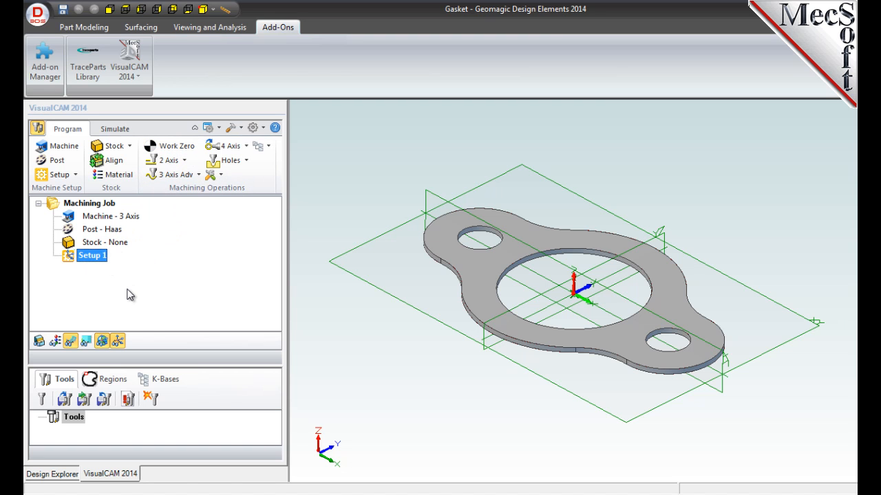
left_click(129, 146)
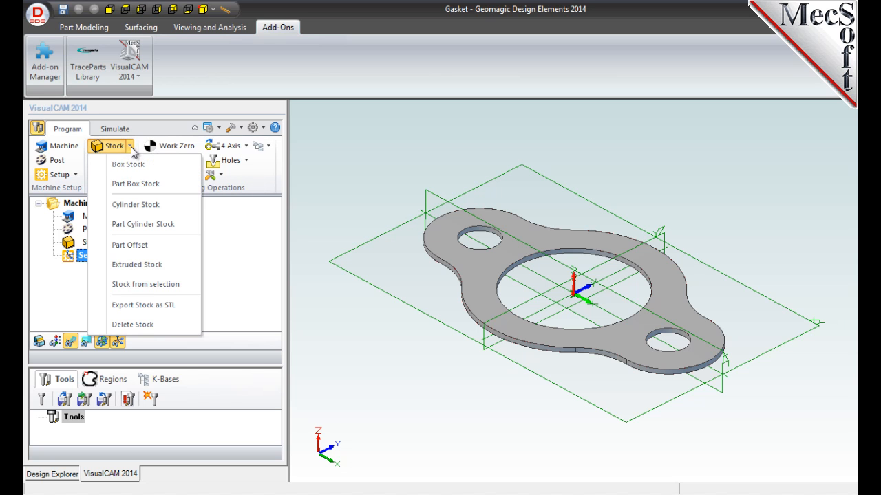
left_click(177, 174)
left_click_drag(184, 134, 259, 84)
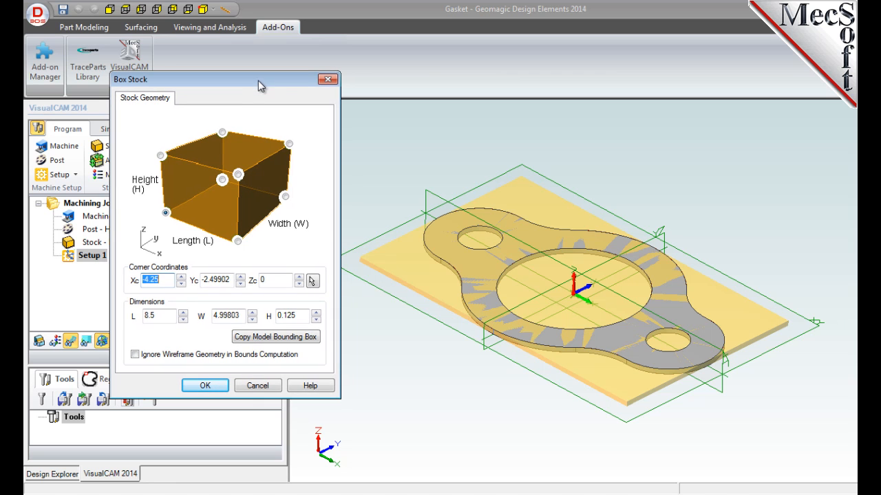
left_click(167, 316)
left_click_drag(168, 316, 139, 322)
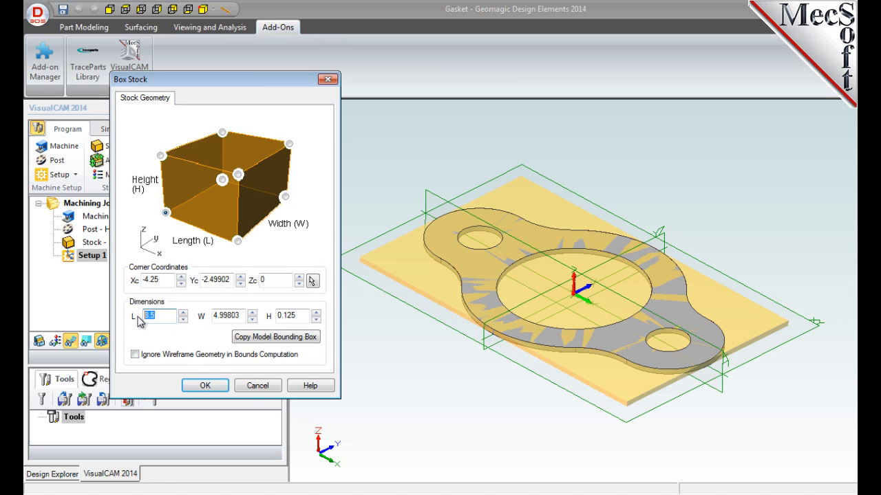
type("10.0")
left_click_drag(242, 316, 203, 322)
type("6.0")
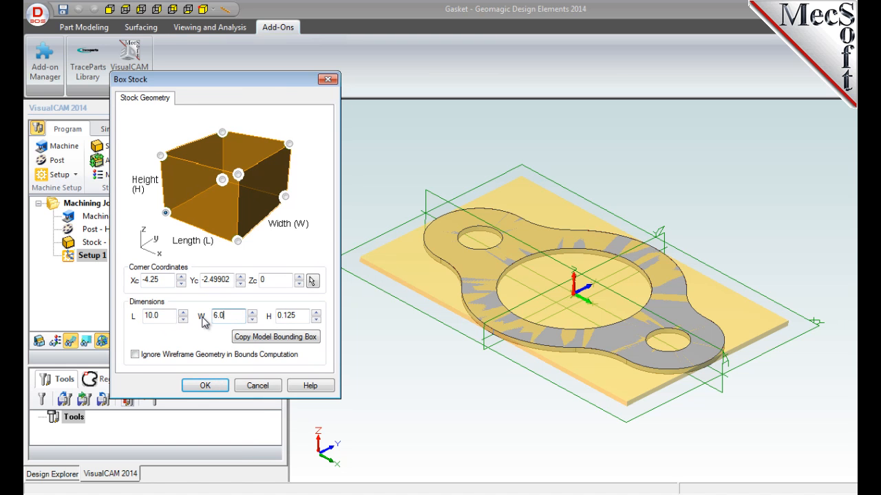
left_click(303, 316)
left_click(166, 214)
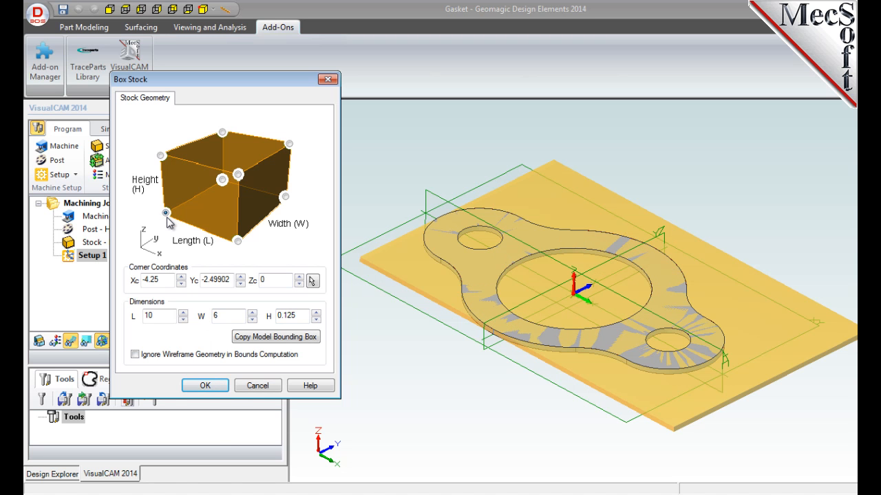
left_click(204, 385)
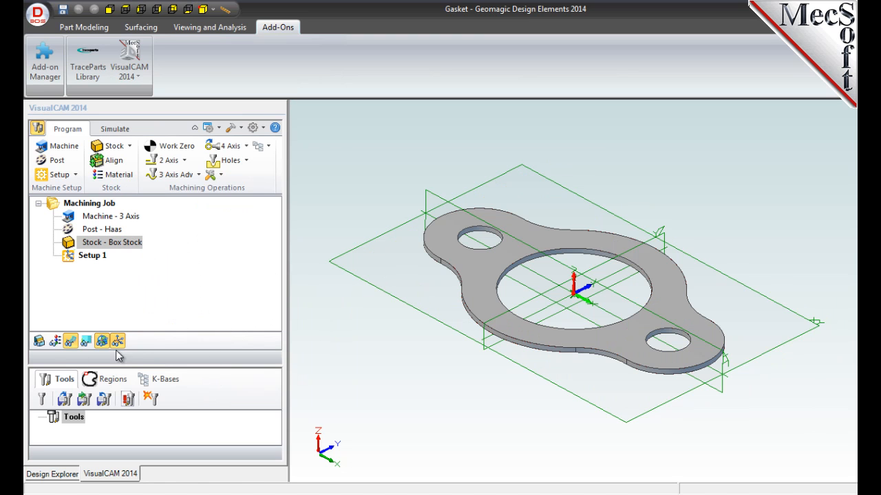
Show the stock and align it about the gasket with Z alignment Top and XY alignment Center
left_click(40, 344)
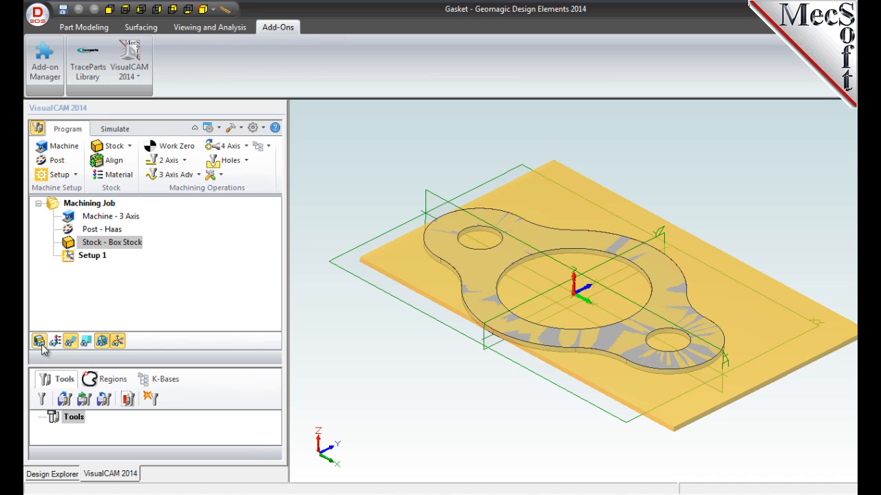
left_click(40, 344)
left_click(39, 344)
left_click(121, 165)
left_click_drag(127, 129, 179, 90)
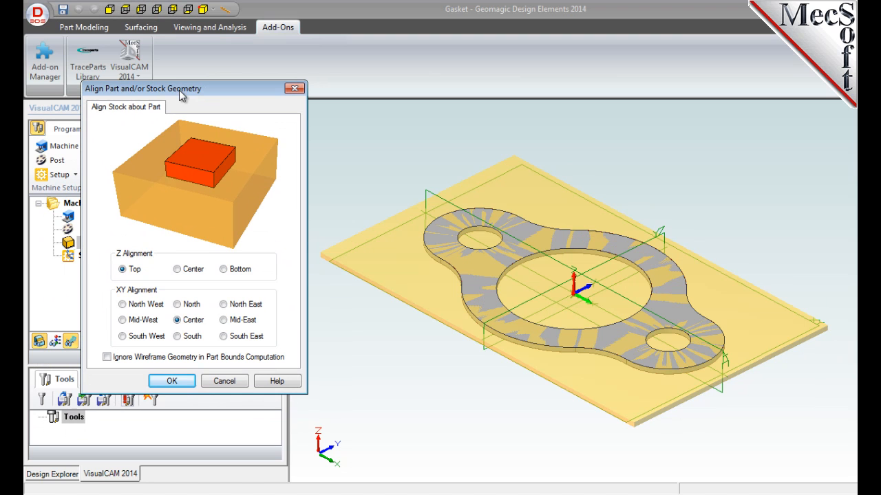
left_click(122, 269)
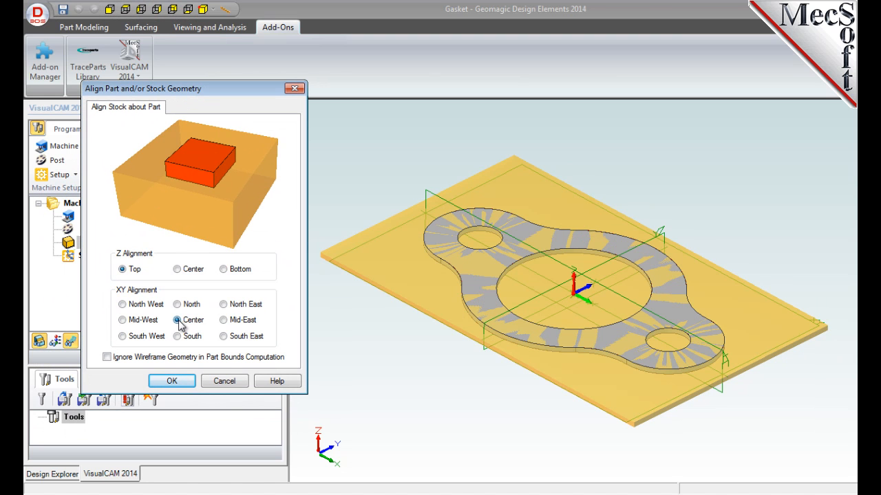
left_click(174, 382)
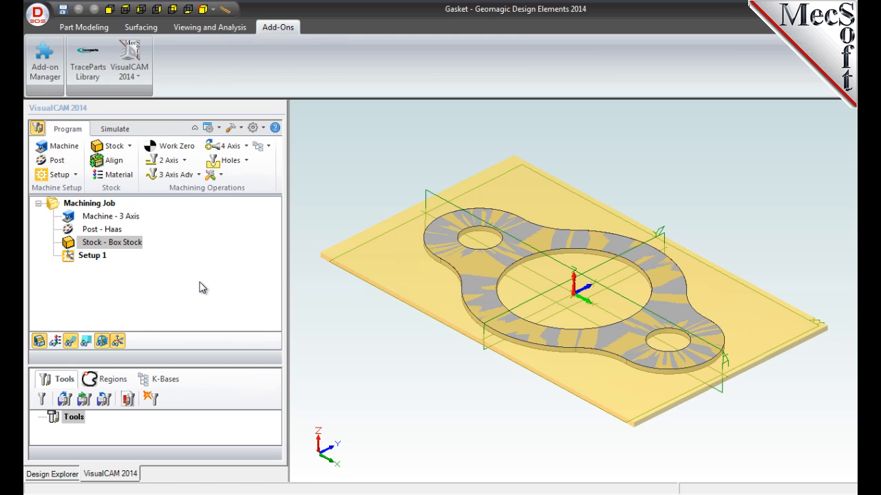
Assign WOOD as the stock material from the FeedsSpeedsDataINCH.xml material file
left_click(126, 176)
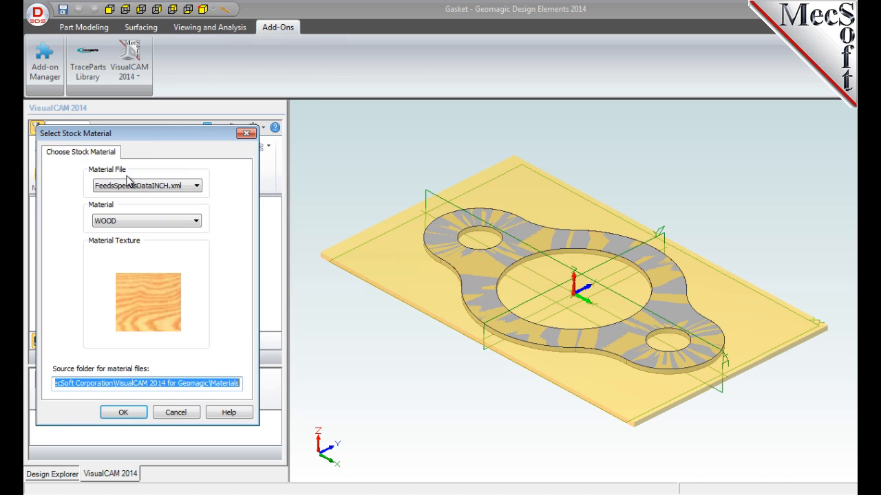
left_click_drag(153, 138, 203, 98)
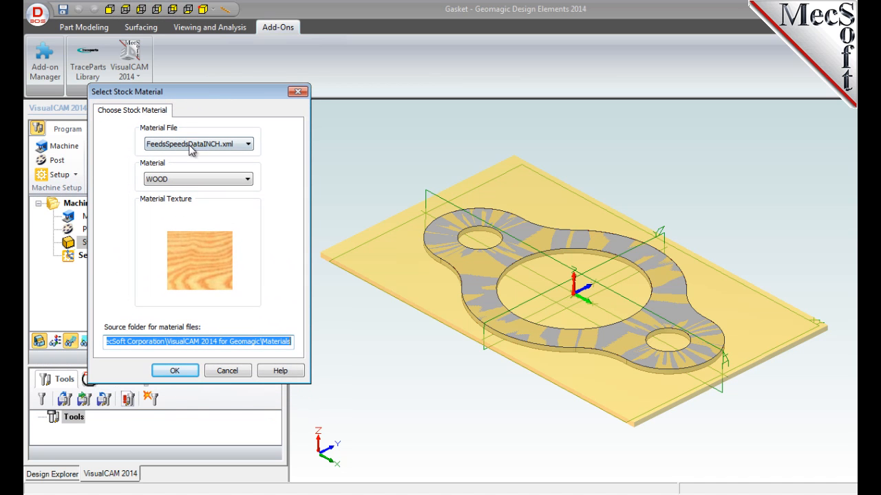
left_click(176, 181)
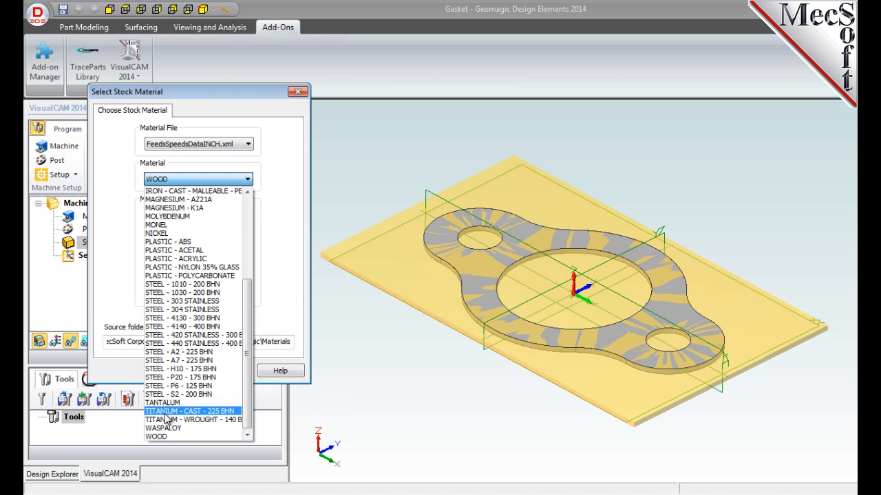
left_click(165, 436)
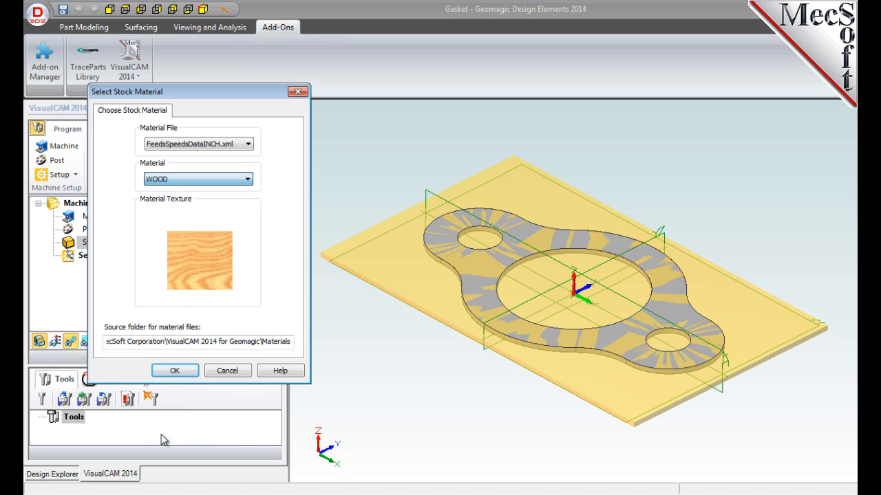
left_click(177, 369)
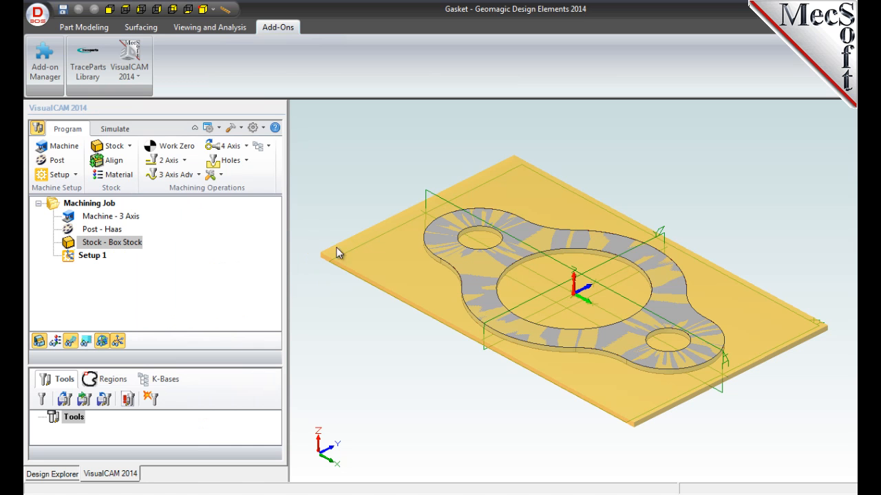
Turn on material texture display for the stock in the simulation window, and close that window
left_click(115, 129)
left_click(256, 177)
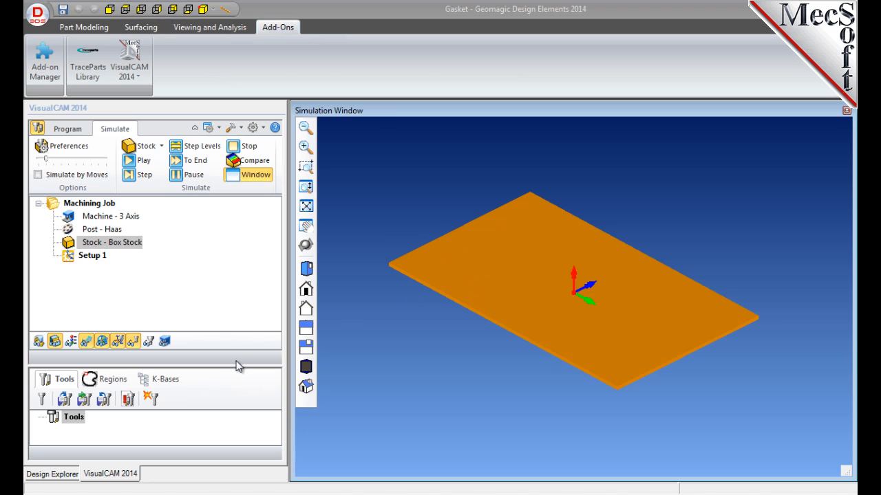
left_click(72, 344)
left_click(73, 344)
left_click(72, 344)
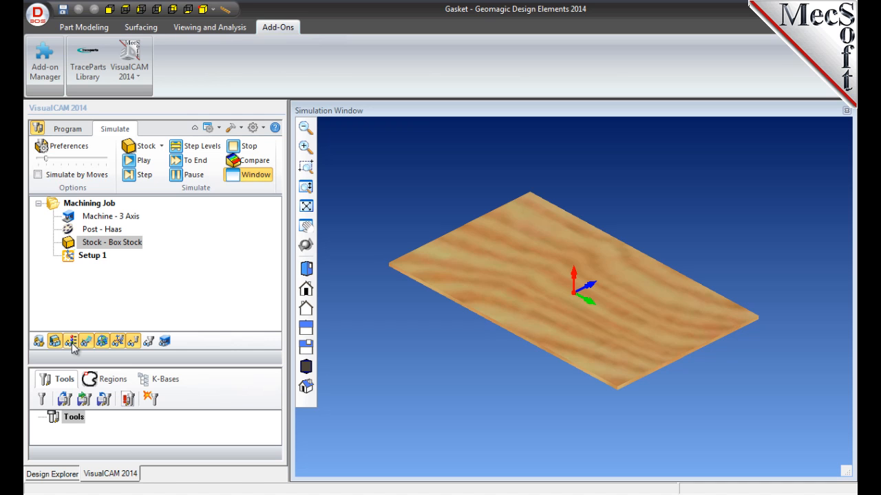
left_click(256, 176)
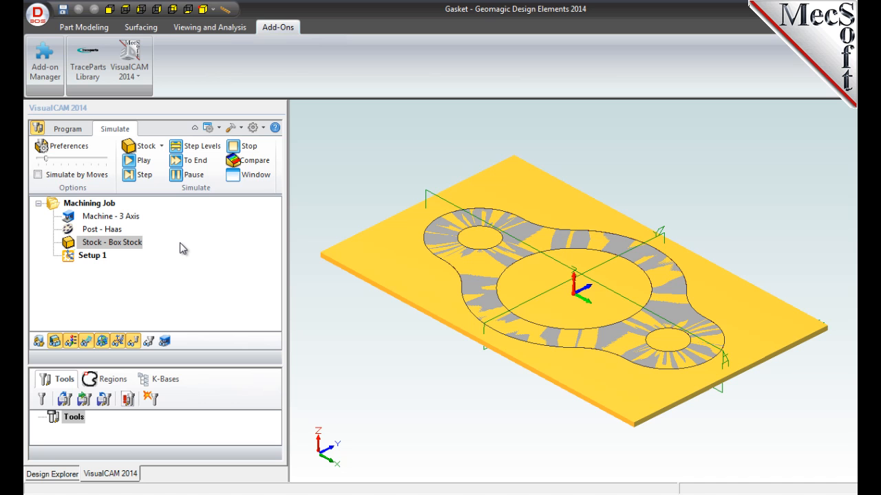
Set the work zero to the stock box at the Highest Z face and South West position, and generate it
left_click(81, 129)
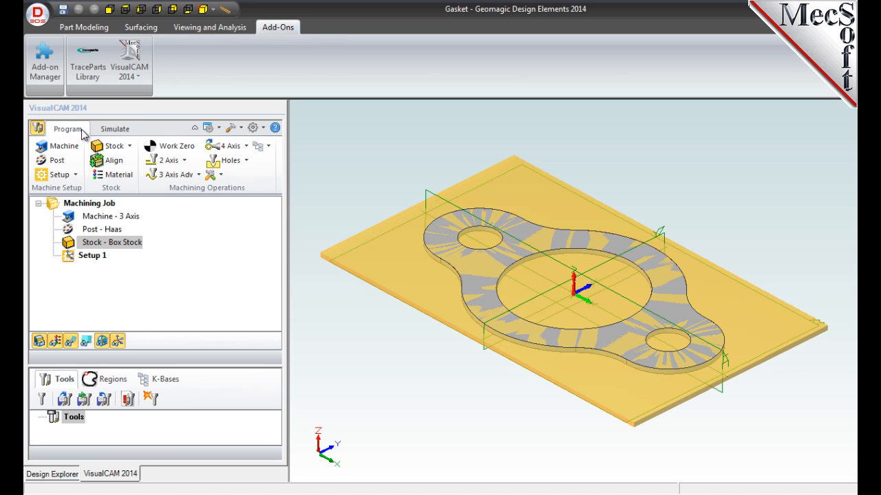
left_click(172, 146)
left_click_drag(190, 136, 225, 48)
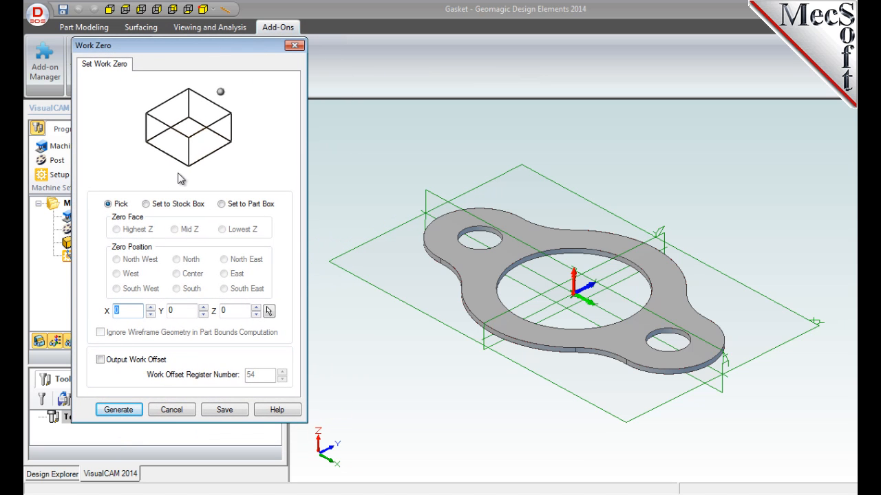
left_click(147, 209)
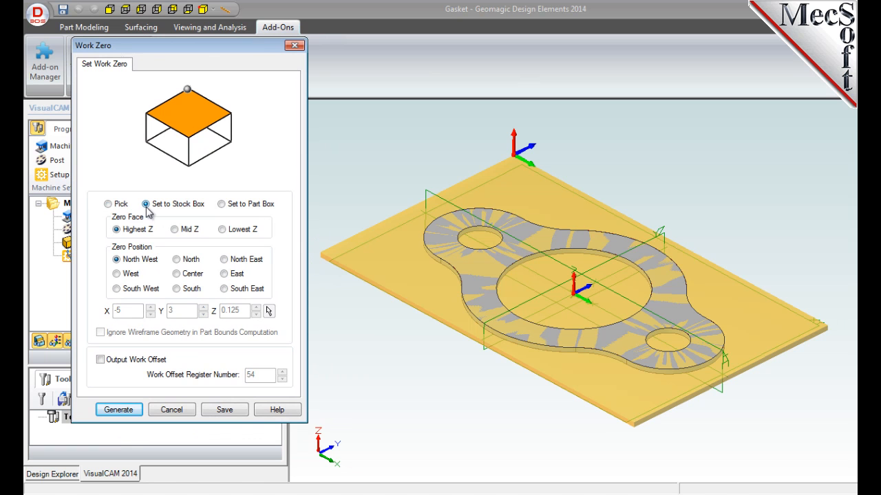
left_click(116, 229)
left_click(116, 289)
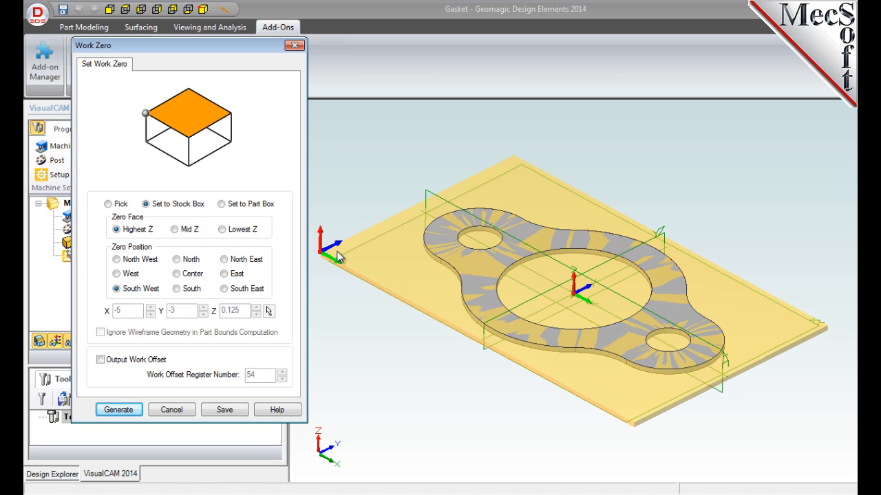
left_click(119, 410)
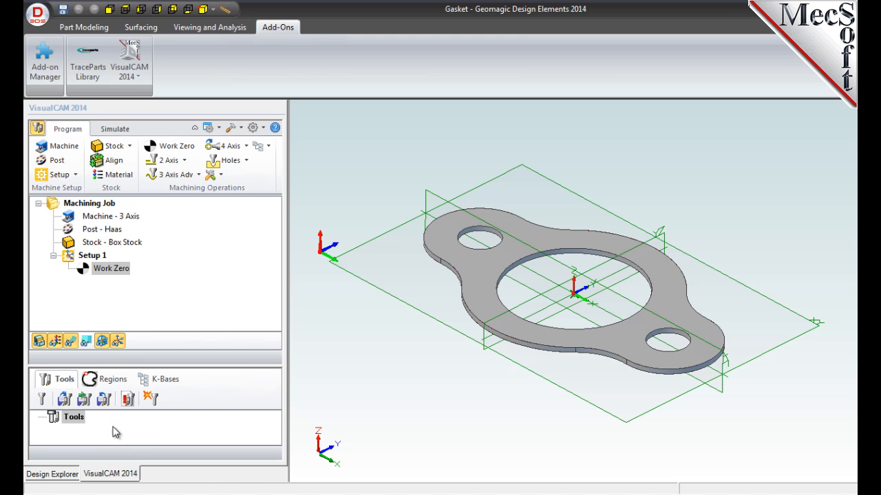
Start defining a new flat mill tool and name it FlatMill-0.5
left_click(68, 425)
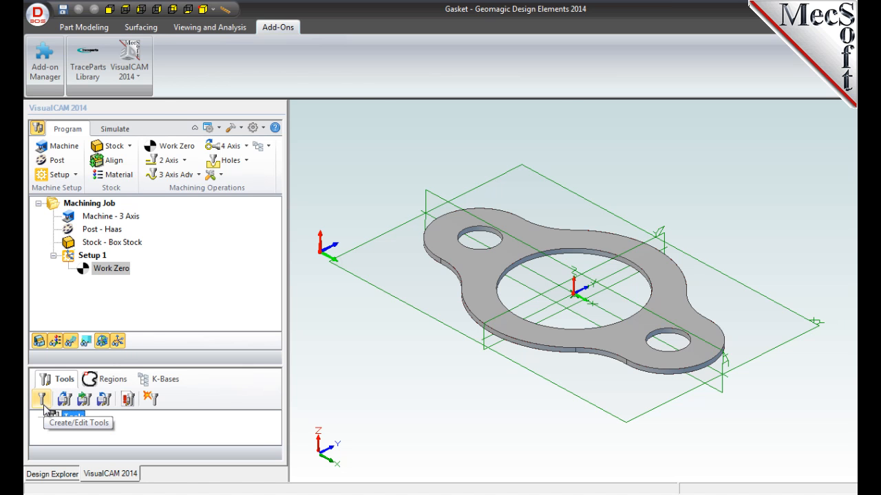
left_click(42, 405)
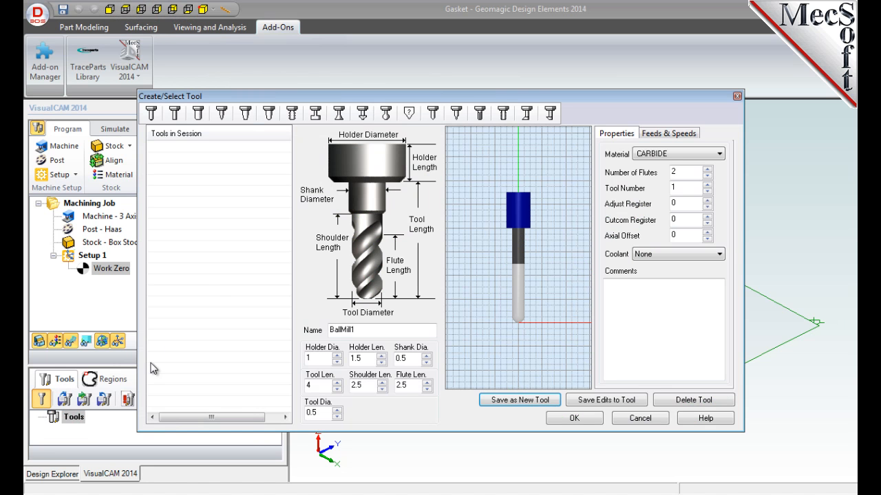
left_click(179, 121)
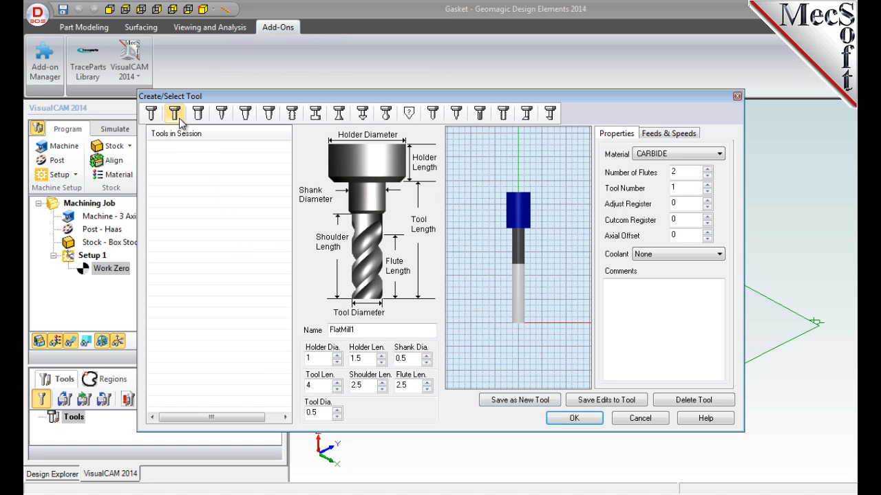
left_click(369, 328)
key("BackSpace")
type("-0.5")
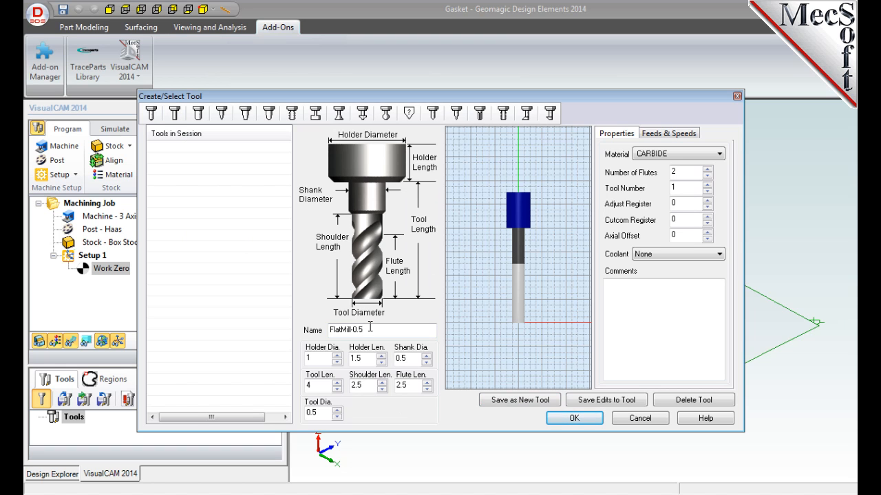
Set the flat mill's properties: tool diameter 0.5, HSS material and tool number 1
left_click(326, 414)
left_click(679, 159)
left_click(672, 173)
left_click(689, 188)
Load the flat mill's feeds and speeds from file for WOOD stock material and HSS tool material
left_click(683, 135)
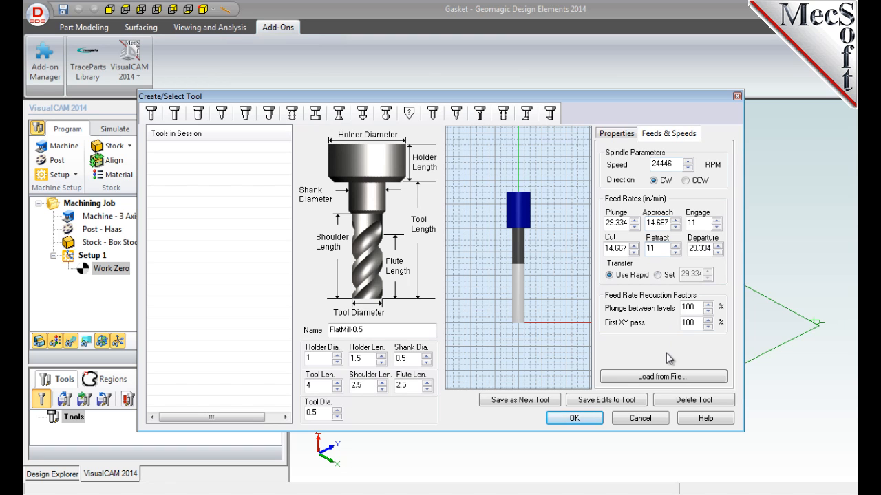
left_click(673, 379)
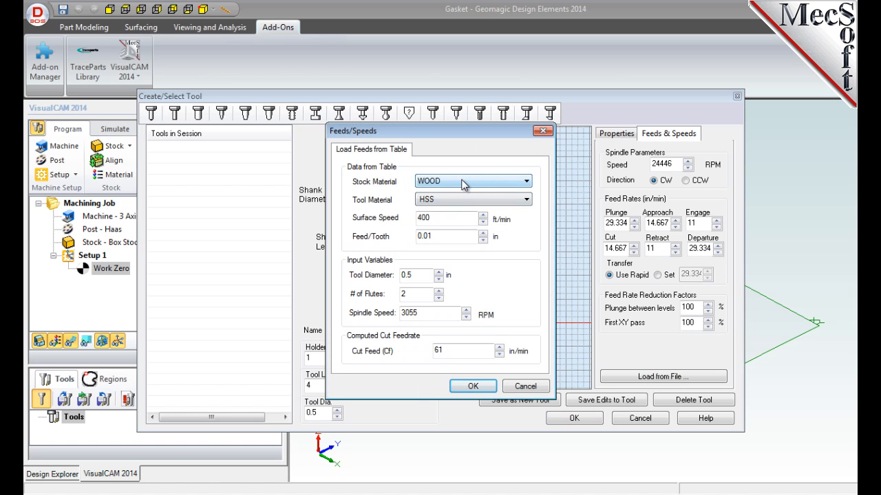
left_click(462, 183)
left_click(452, 444)
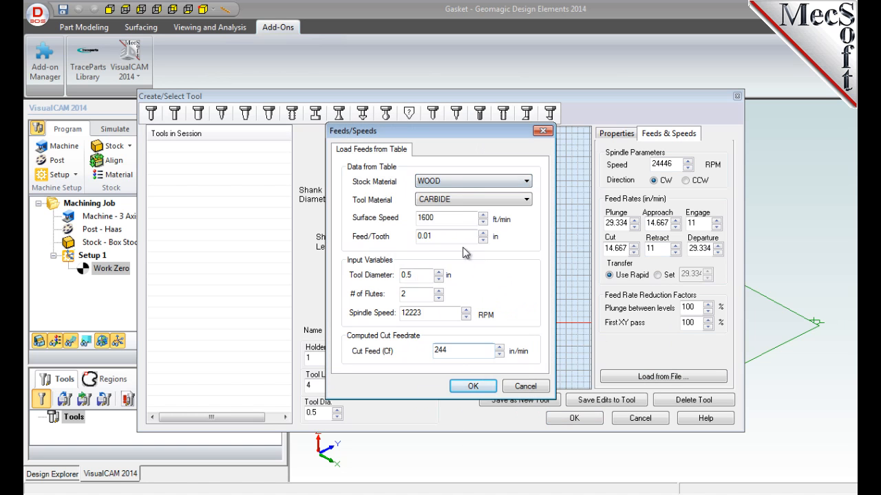
left_click(460, 200)
left_click(455, 220)
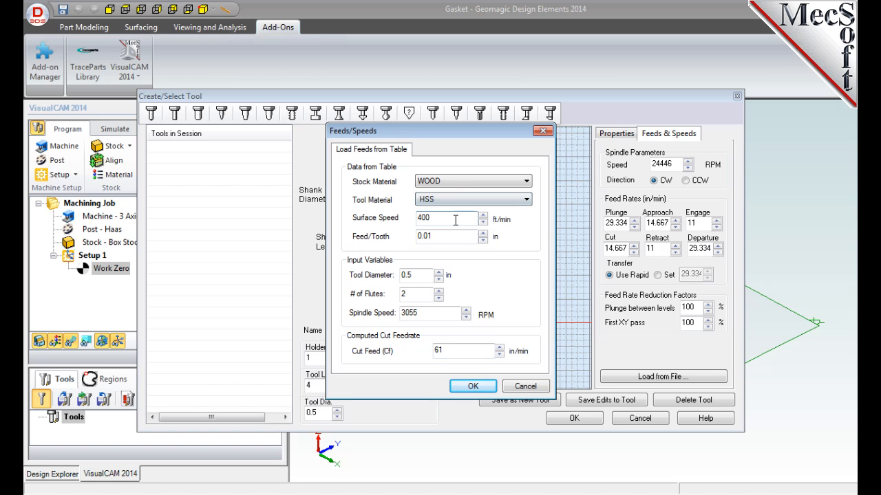
left_click(473, 388)
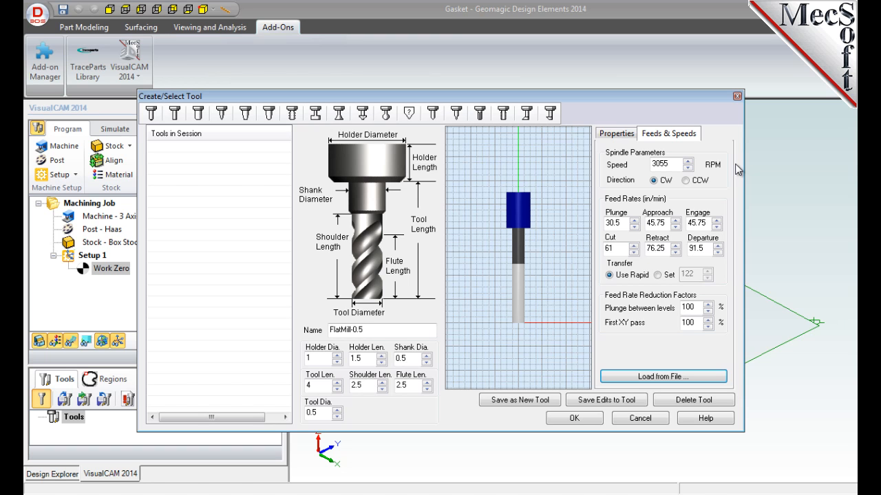
Save FlatMill-0.5 as a new tool in the session, close the tool definition and select it in the tool list
left_click(528, 405)
left_click(194, 148)
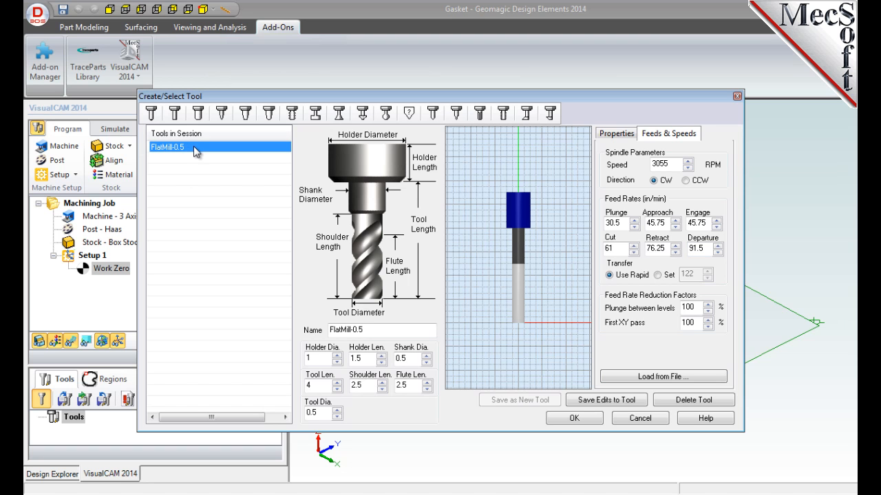
left_click(573, 418)
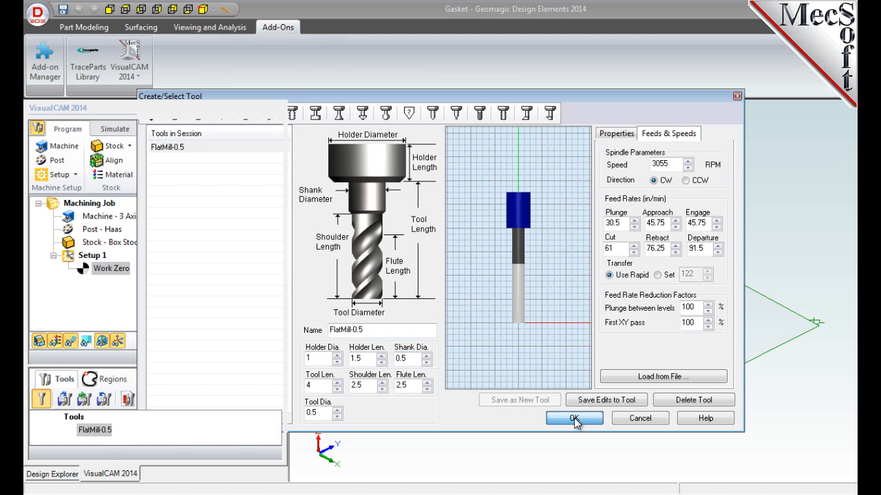
left_click(96, 433)
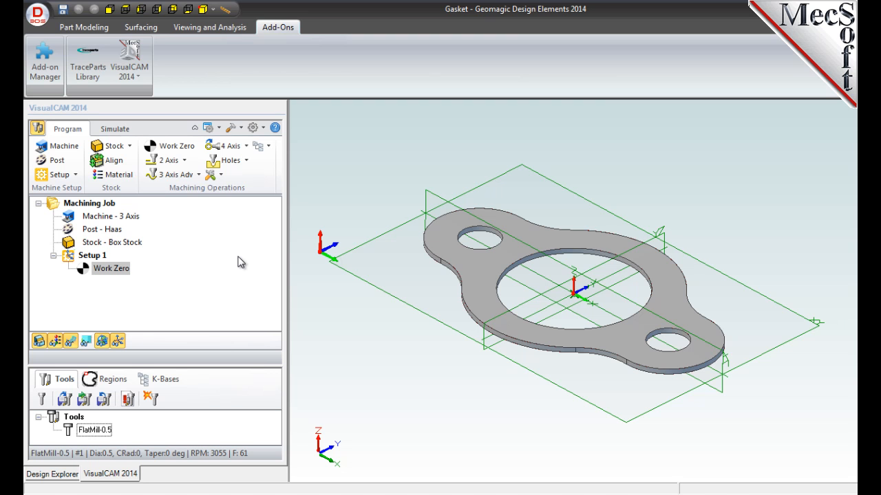
Create a 2 1/2 Axis Profiling operation with the edges of the gasket's central hole and two small holes as drive regions
left_click(185, 162)
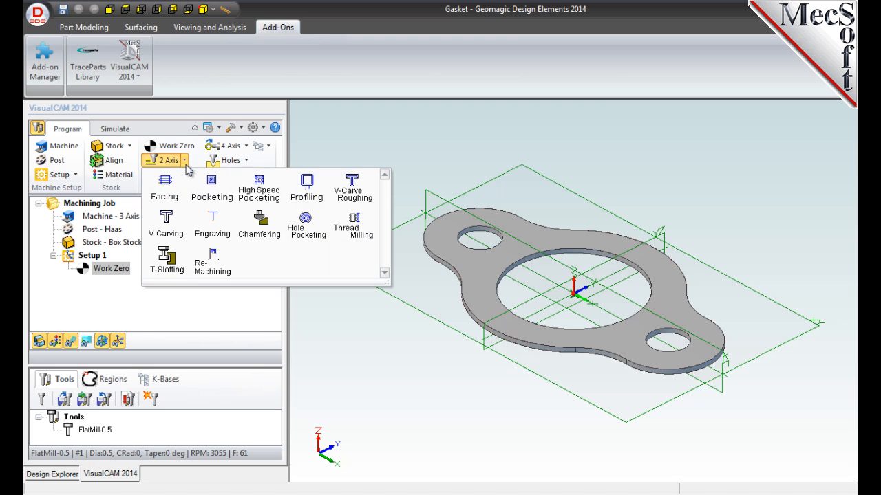
left_click(326, 203)
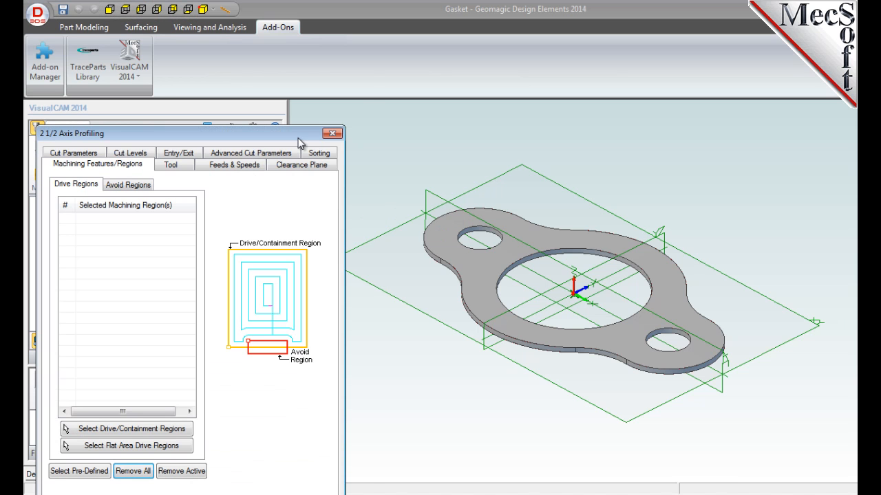
mouse_move(309, 64)
left_mouse_down()
mouse_move(293, 53)
mouse_move(297, 65)
left_mouse_up()
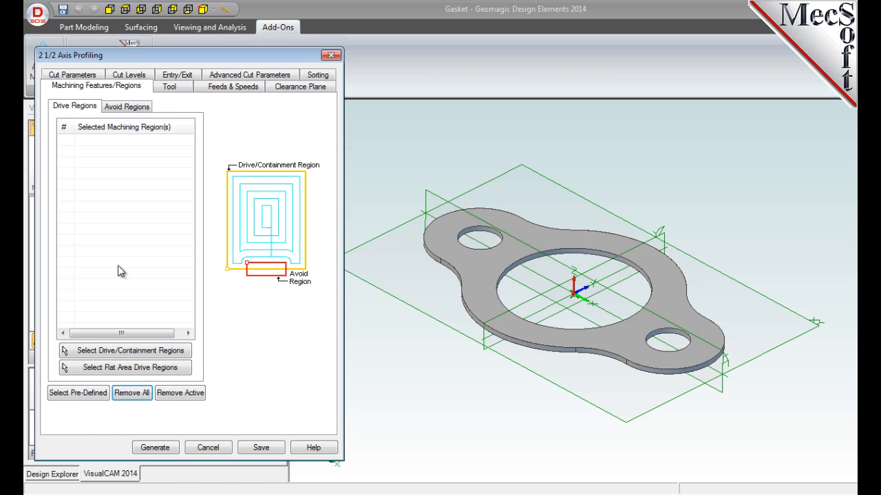
left_click(123, 351)
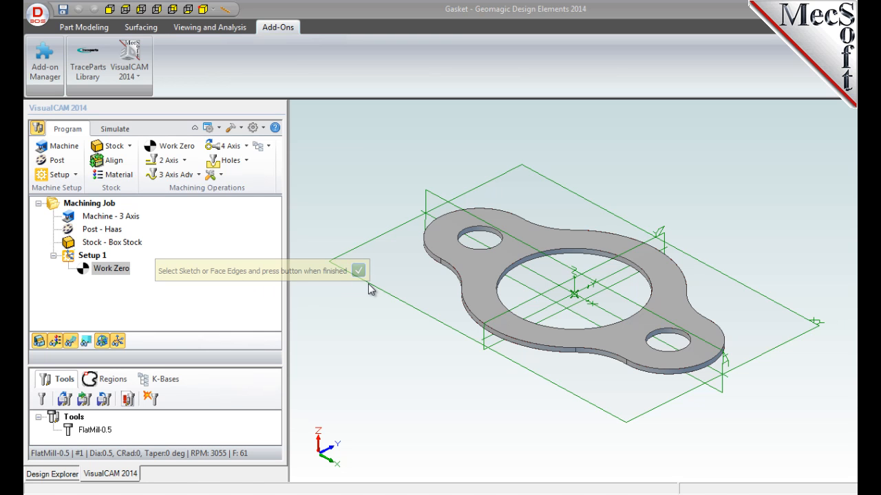
left_click(573, 255)
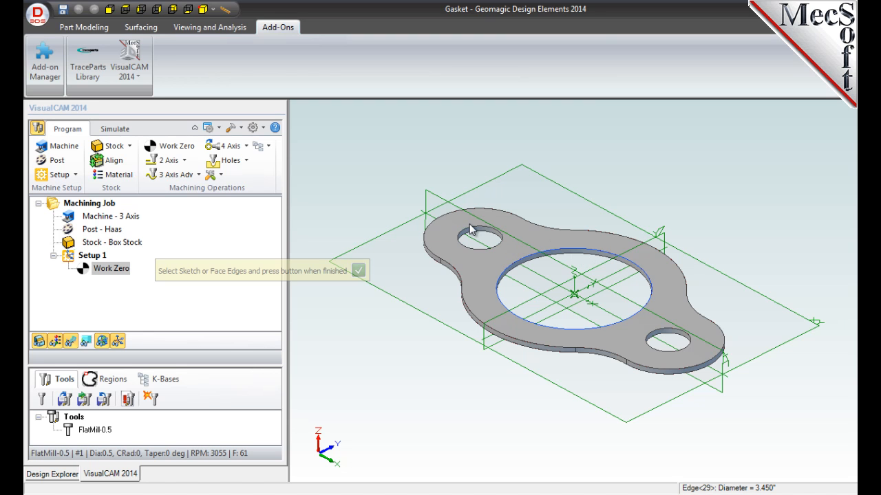
left_click(475, 234)
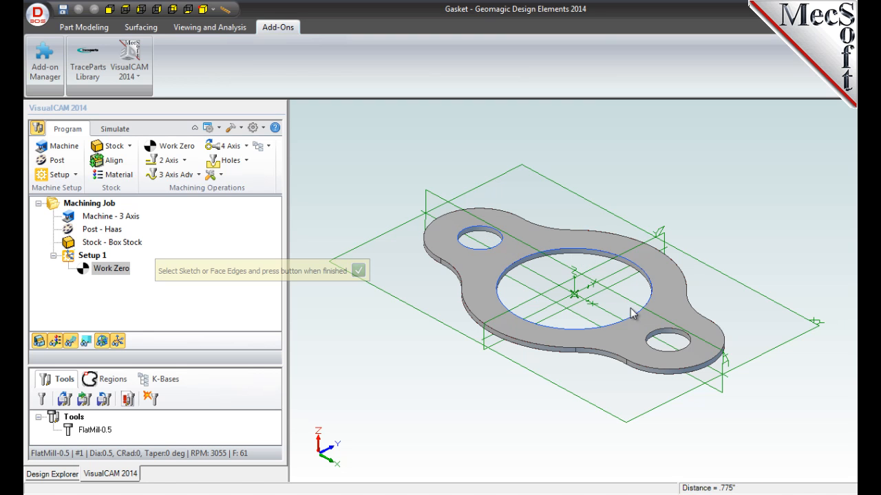
left_click(666, 336)
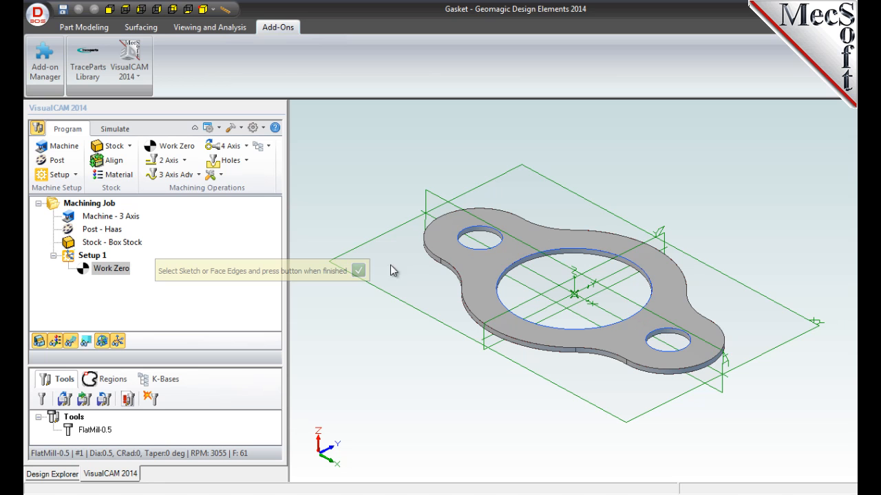
left_click(358, 271)
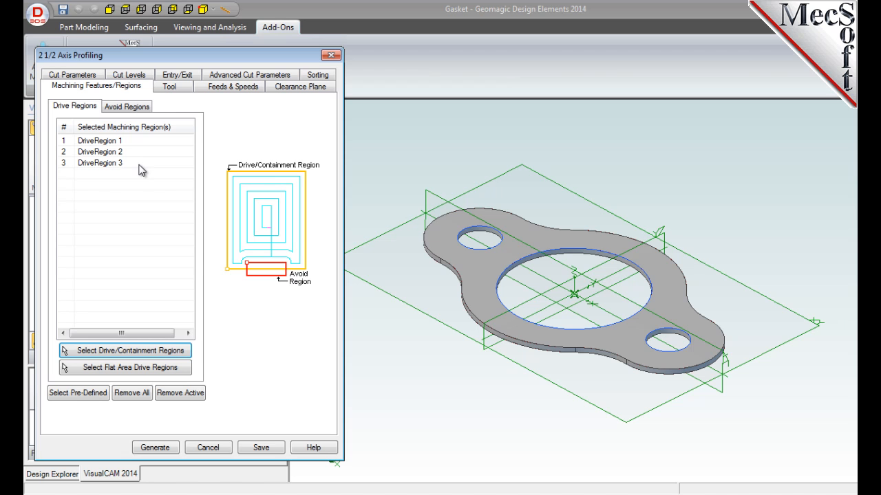
Highlight each of the three drive regions in turn to check which hole edge it represents
left_click(115, 141)
left_click(114, 152)
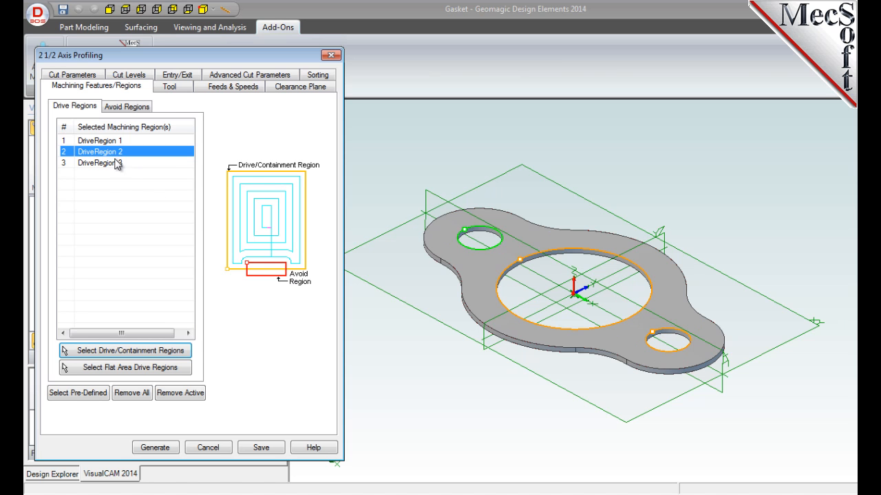
left_click(118, 165)
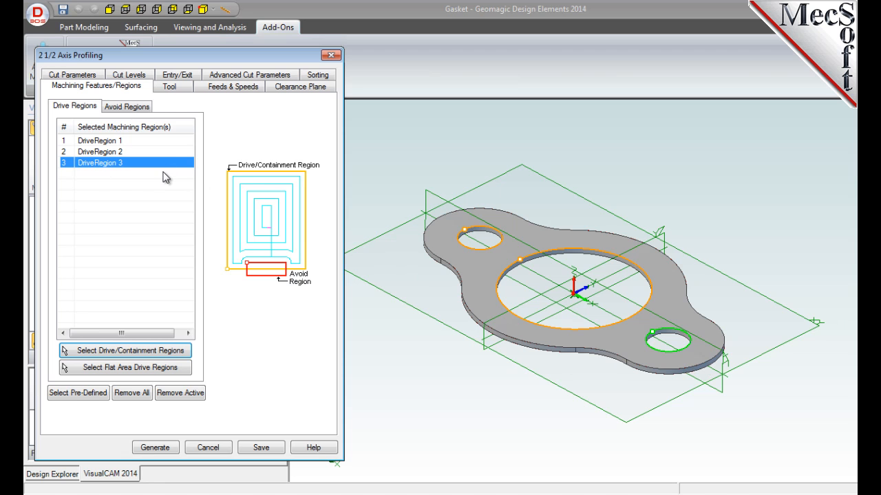
Choose FlatMill-0.5 as the profiling tool and compare its properties with the tool listed in the session
left_click(172, 88)
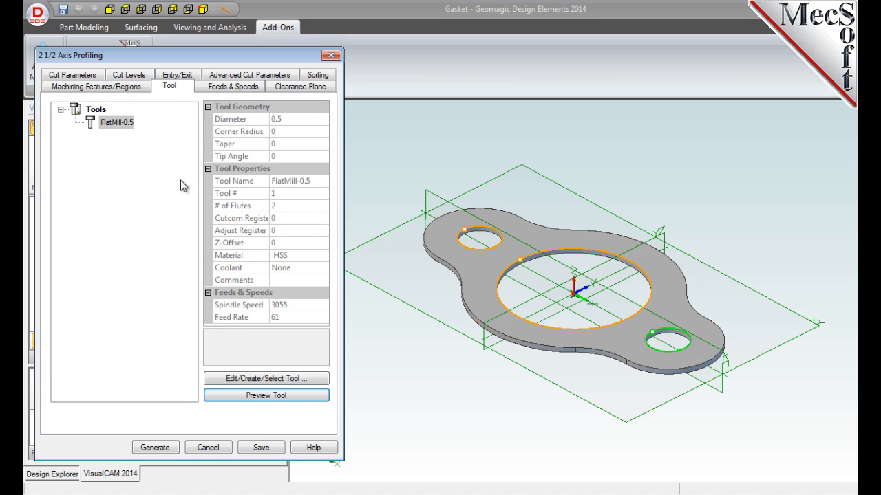
left_click(117, 136)
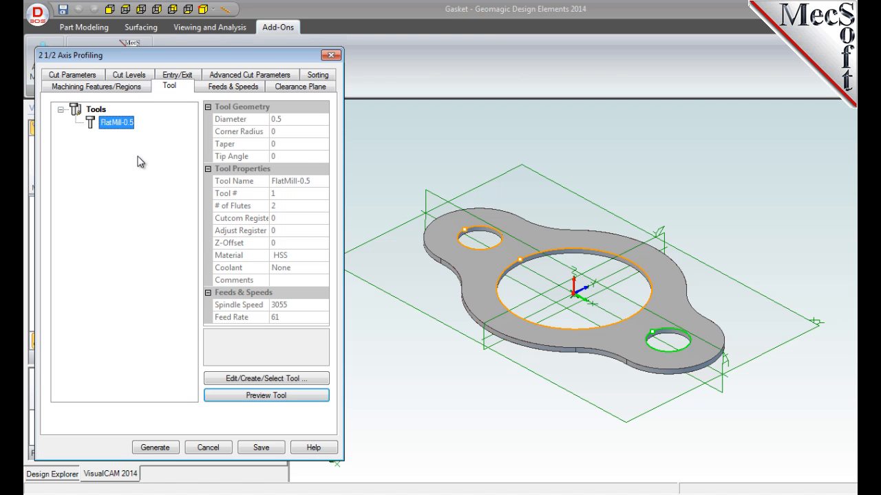
left_click_drag(199, 55, 432, 65)
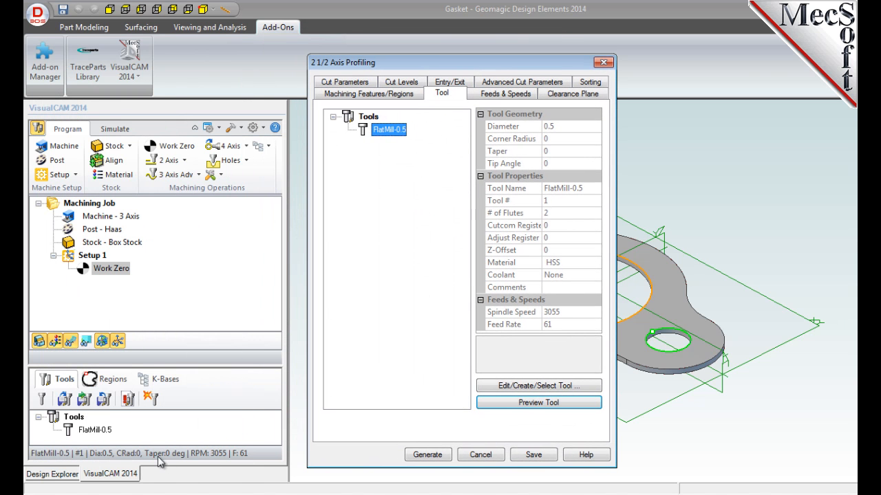
left_click_drag(421, 62, 184, 47)
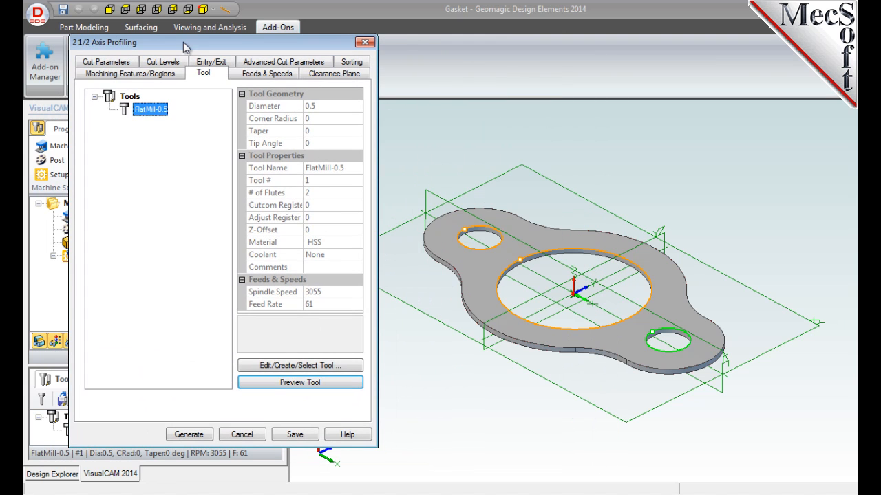
Load the profiling operation's feeds and speeds from the tool, and review the clearance plane settings
left_click(260, 75)
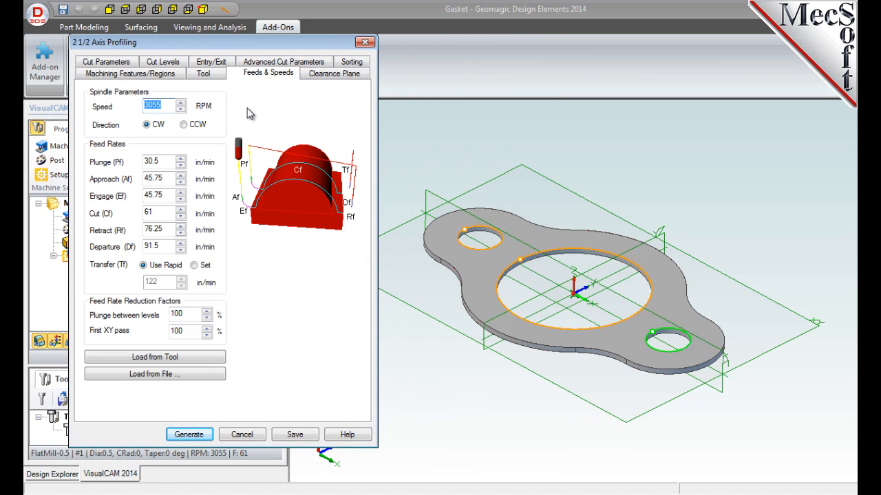
left_click(159, 359)
left_click(334, 74)
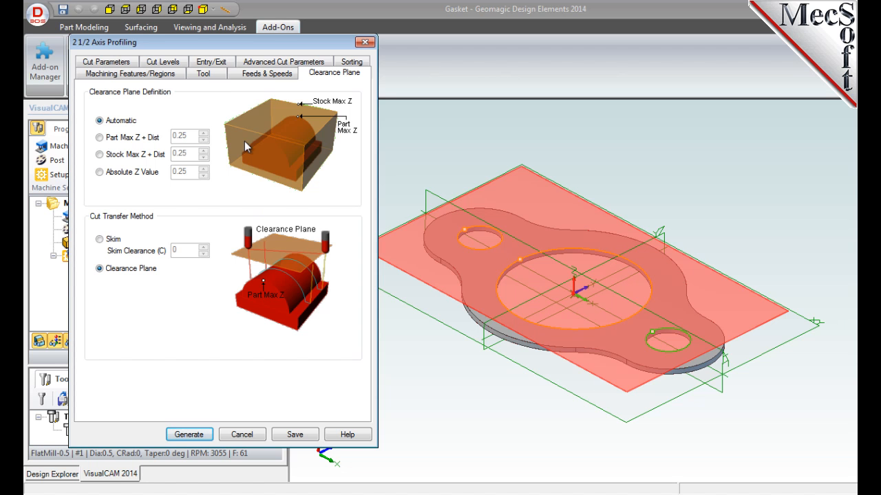
Set the profiling cut start side to use Inside for closed curves, keeping mixed cut direction and 0 stock
left_click(127, 64)
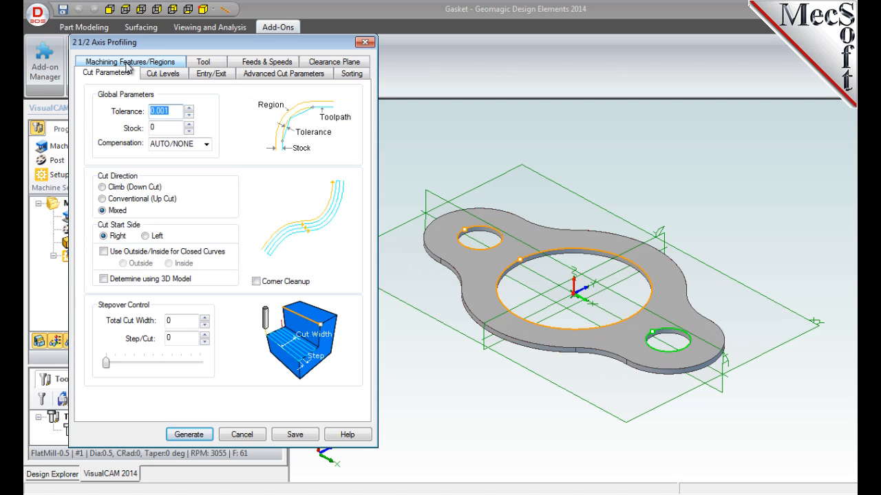
left_click(163, 128)
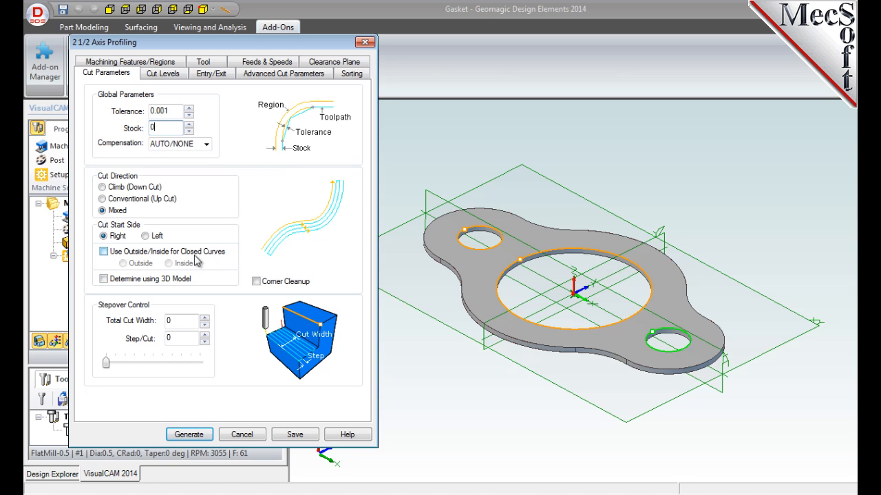
left_click(104, 252)
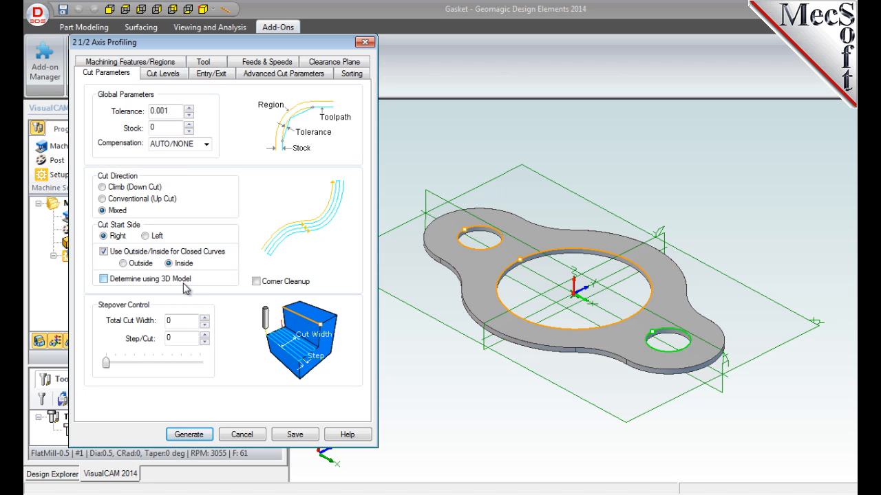
Place the cut geometry at the top and set the total cut depth, rough depth and rough depth per cut to 0.125
left_click(166, 82)
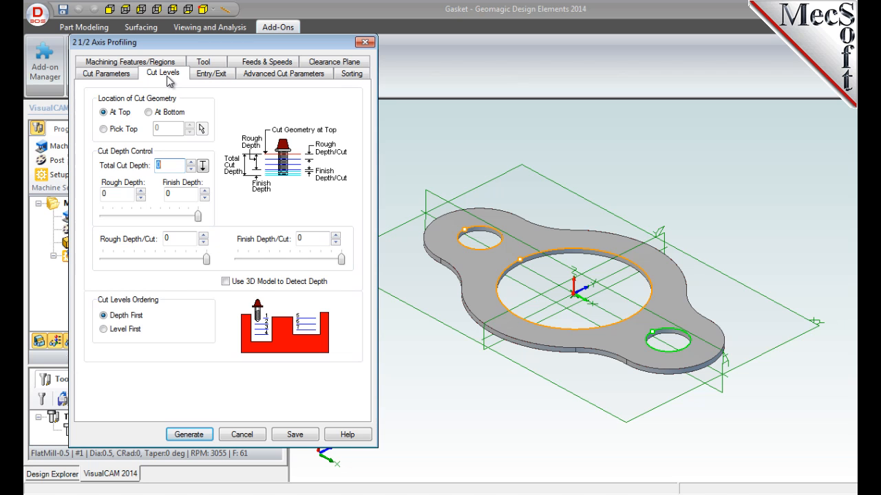
left_click(104, 112)
left_click(172, 165)
type(".125")
left_click(115, 194)
type(".125")
left_click(190, 238)
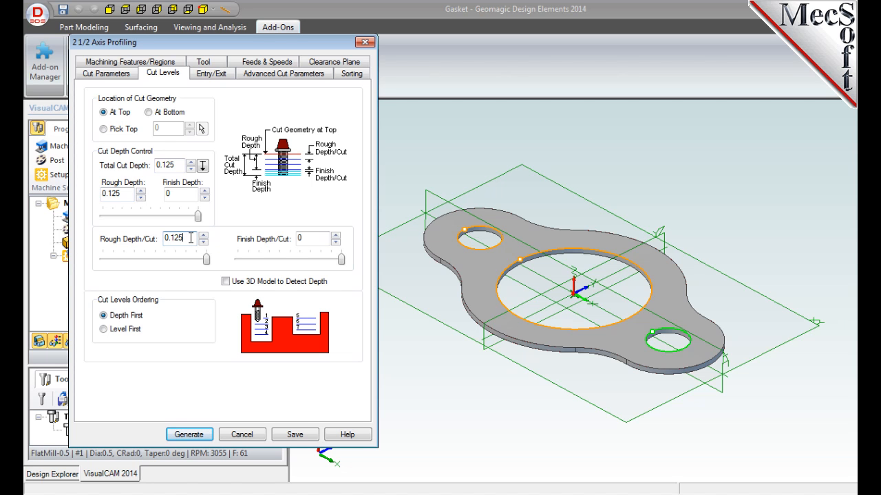
Set both the entry and exit motions to None and generate the toolpath for the gasket's holes
left_click(223, 74)
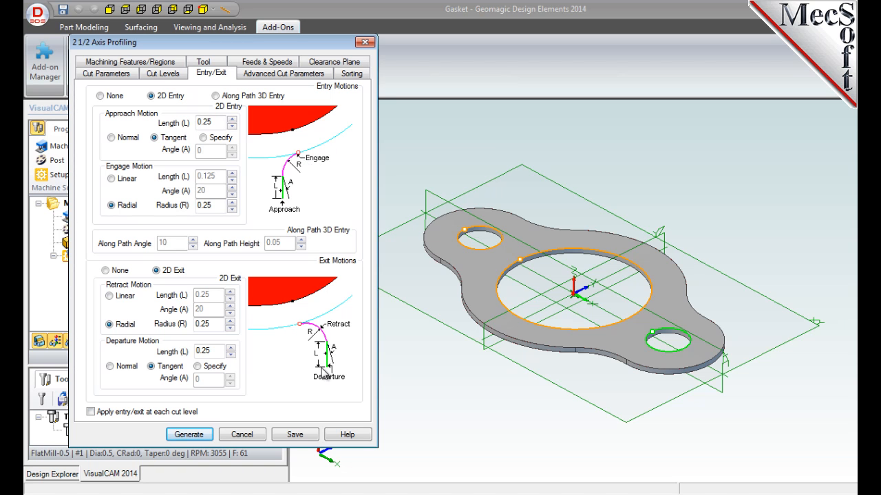
left_click(101, 95)
left_click(105, 270)
left_click(189, 434)
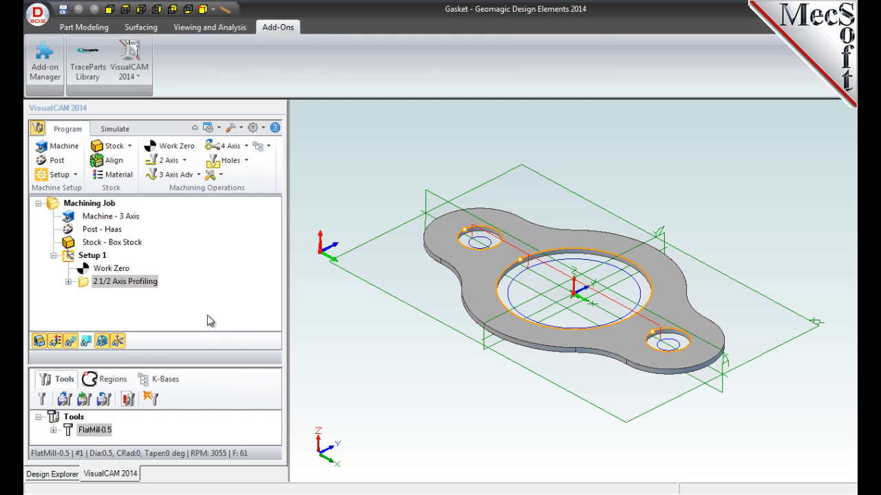
Toggle the display of the generated hole toolpath off and back on
left_click(71, 341)
left_click(71, 342)
left_click(71, 341)
left_click(71, 342)
Simulate the hole profiling operation on the wood stock in the simulation window, and close that window
left_click(115, 129)
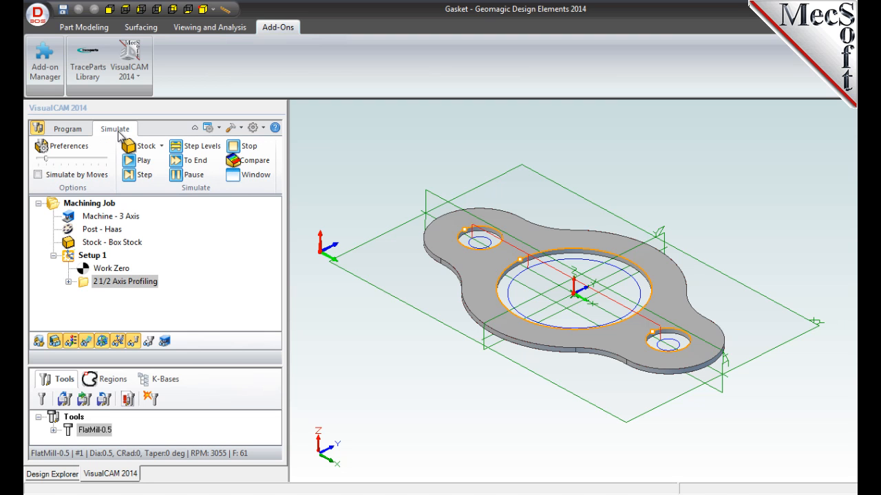
left_click(254, 177)
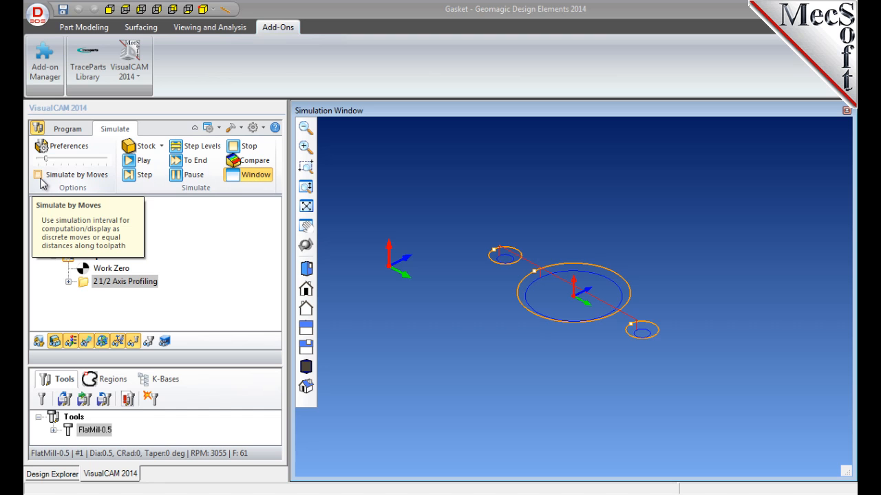
mouse_move(45, 159)
left_mouse_down()
mouse_move(75, 163)
mouse_move(48, 167)
left_mouse_up()
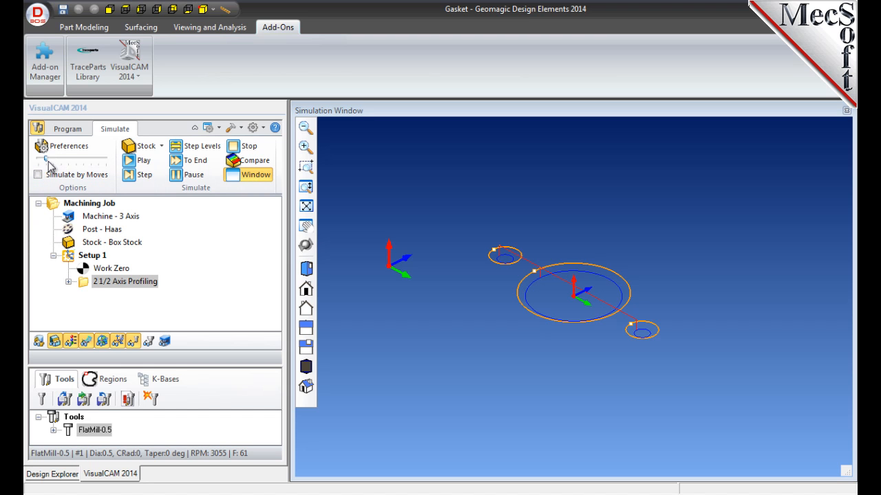
left_click(141, 163)
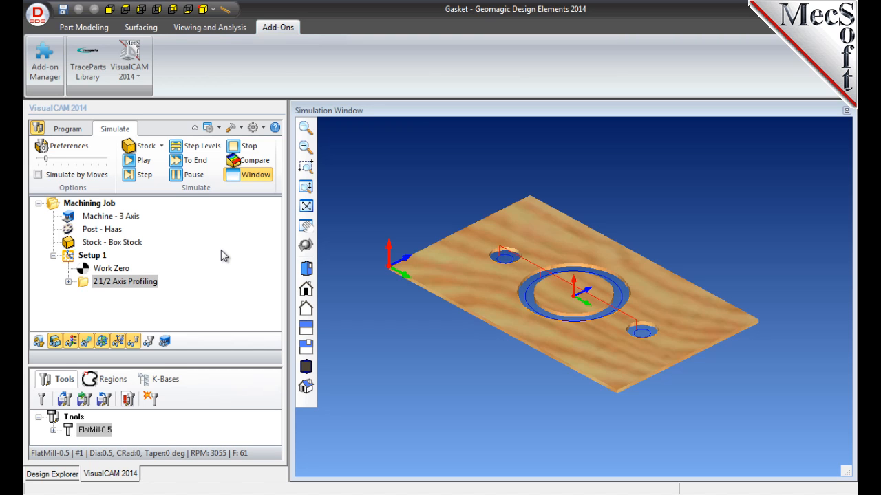
left_click(256, 175)
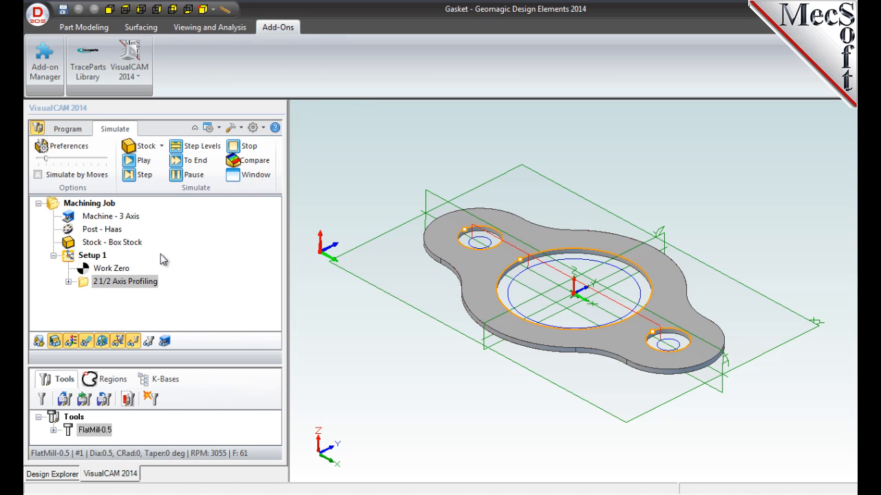
Duplicate the 2 1/2 Axis Profiling operation within Setup 1 by copying and pasting it
left_click(68, 130)
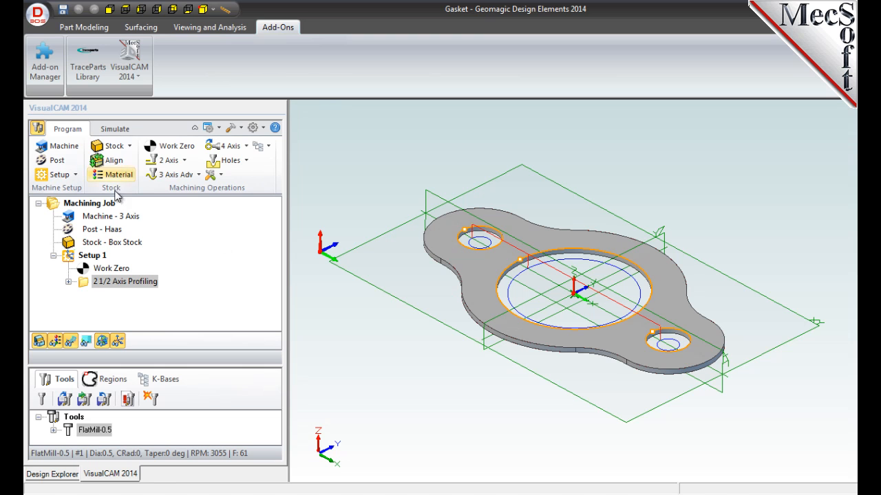
right_click(143, 285)
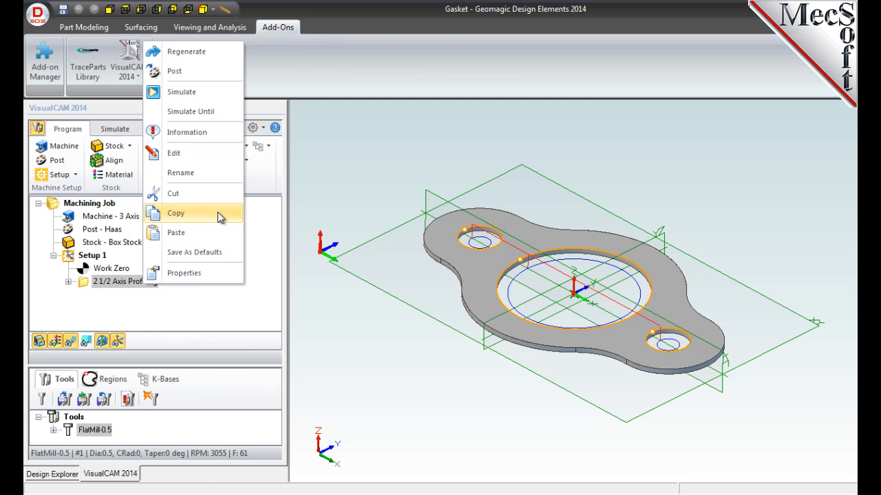
left_click(219, 217)
right_click(151, 283)
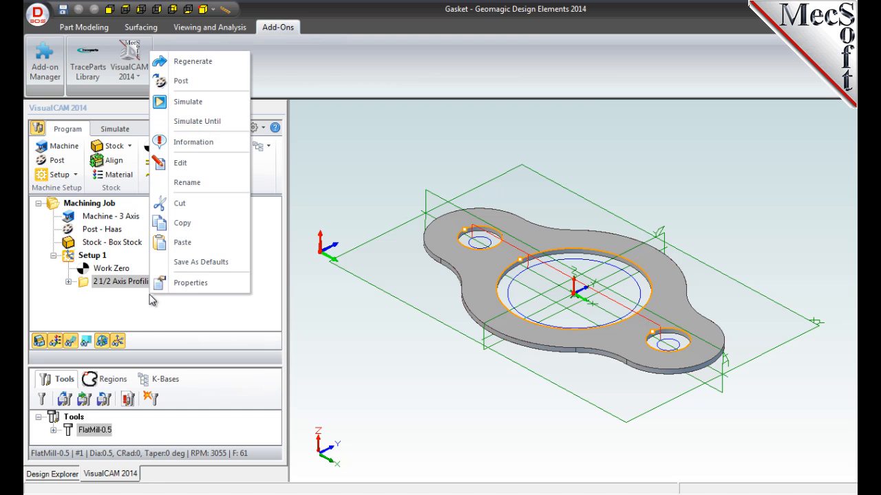
left_click(206, 246)
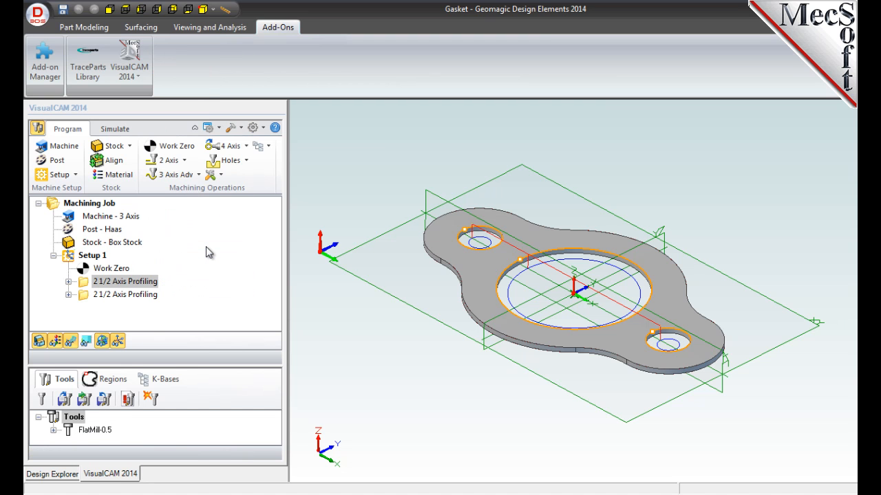
Open the duplicated profiling operation for editing and remove all of its drive regions
left_click(145, 295)
right_click(146, 298)
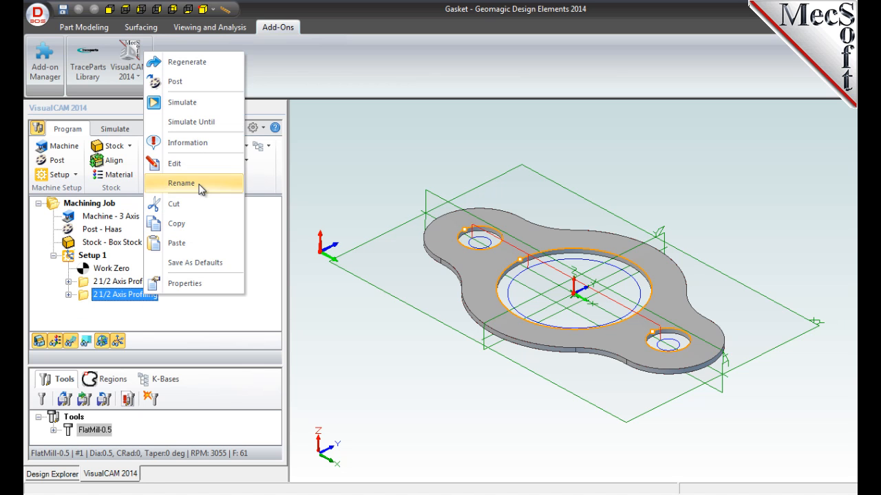
left_click(201, 167)
left_click_drag(206, 134, 225, 74)
left_click(150, 389)
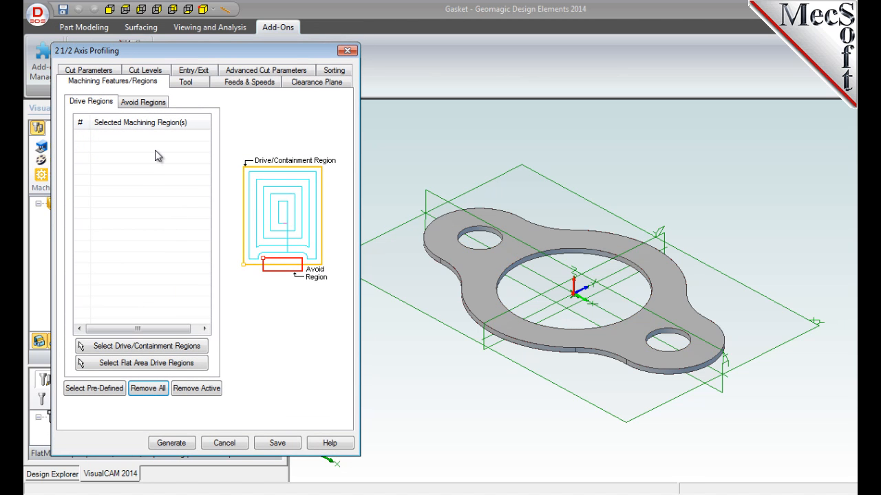
Select all the edges of the gasket's outer contour on the upper face as the duplicated operation's drive regions
left_click(143, 350)
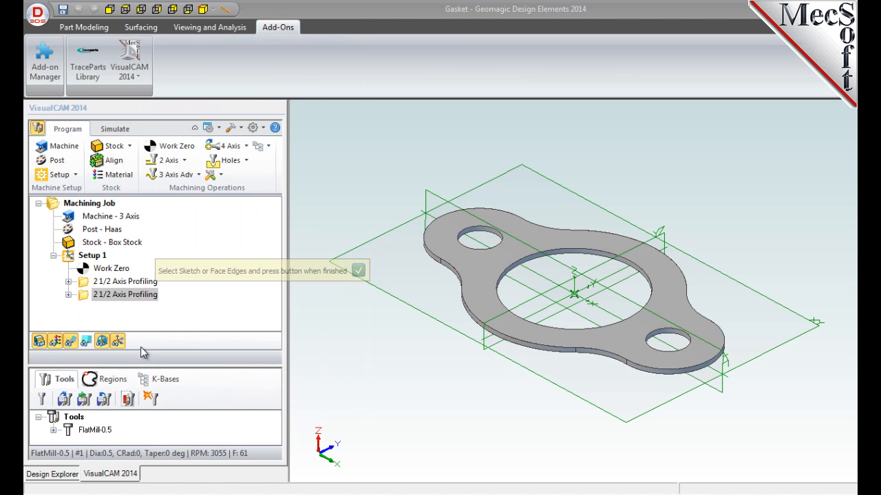
left_click(505, 210)
left_click(547, 228)
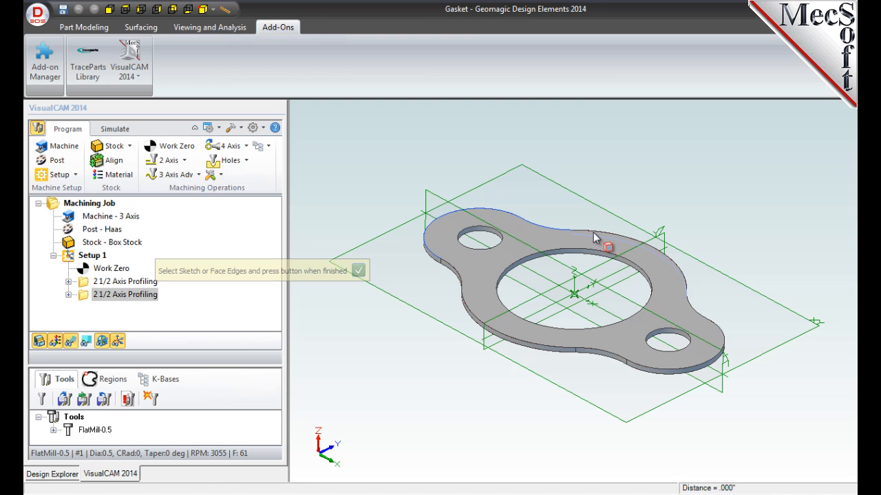
left_click(596, 230)
left_click(692, 307)
left_click(719, 329)
left_click(575, 352)
left_click(460, 279)
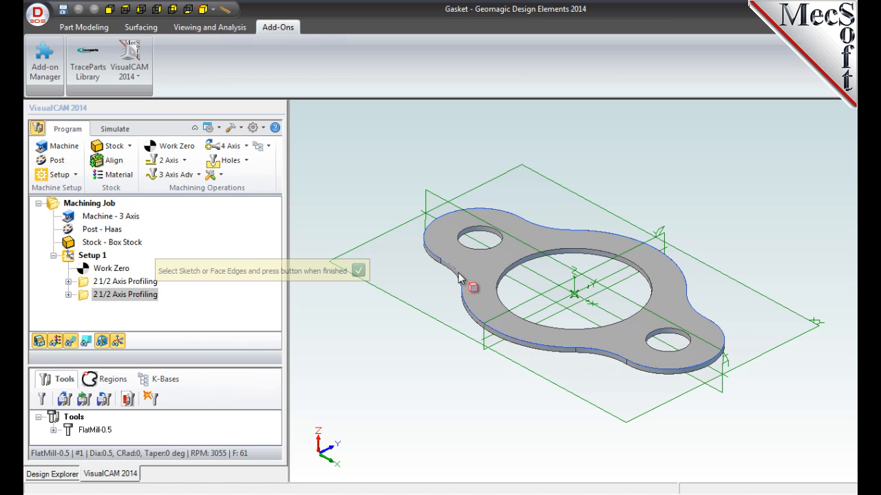
left_click(358, 270)
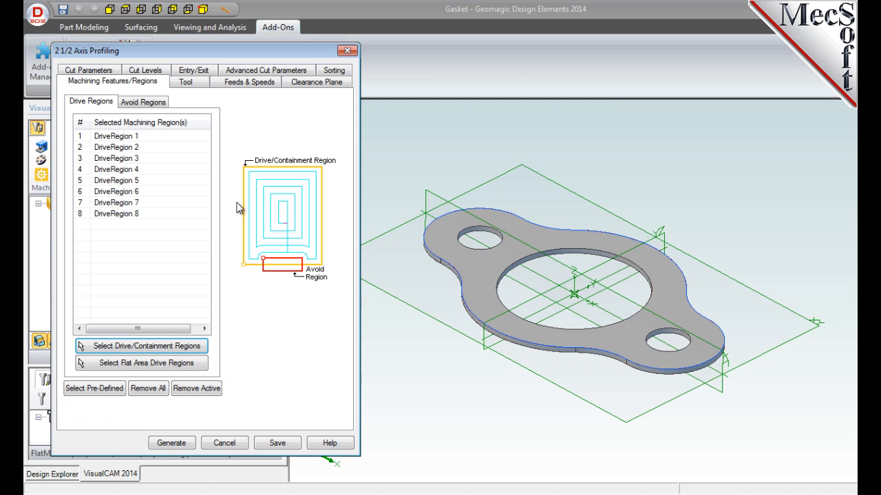
Set the closed-curve cut side to Outside and generate the gasket's outer profiling toolpath
left_click(105, 71)
left_click(106, 273)
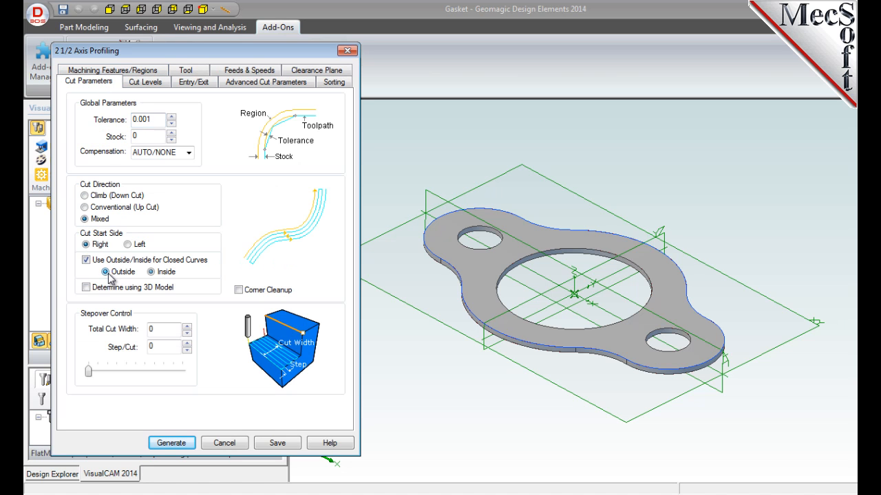
left_click(180, 444)
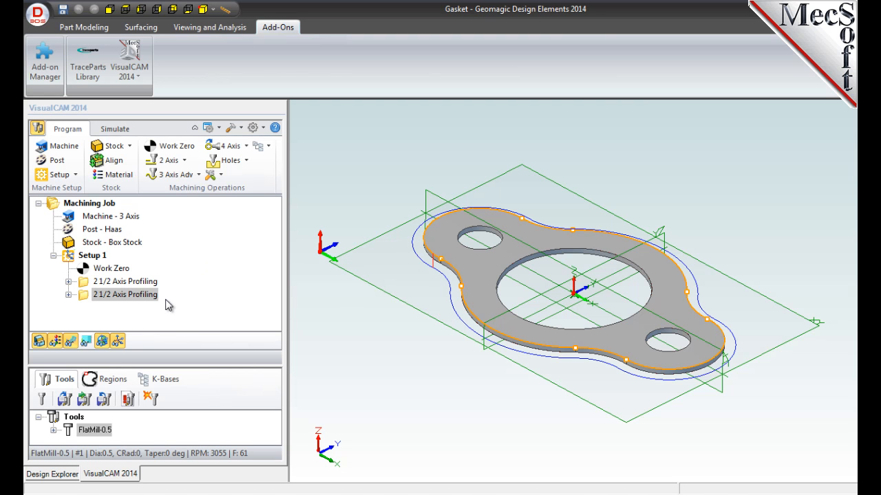
Simulate the outer contour profiling on the stock with the holes already cut, and close the simulation window
left_click(115, 131)
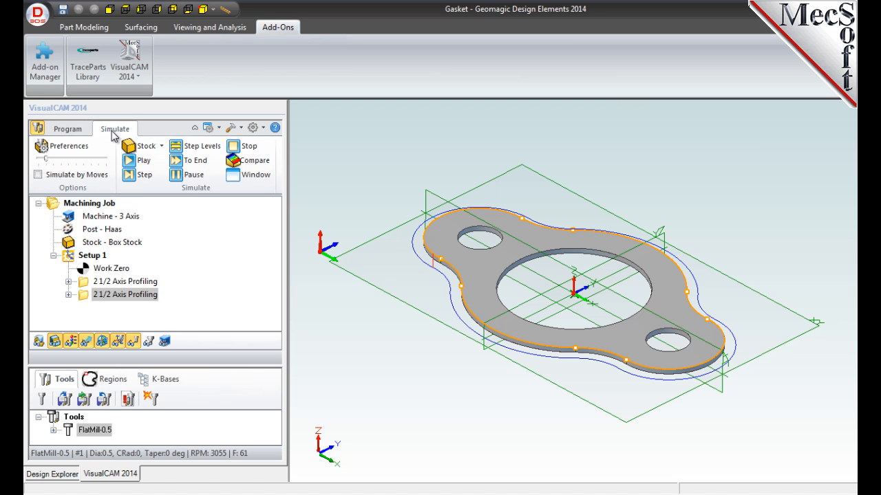
left_click(252, 175)
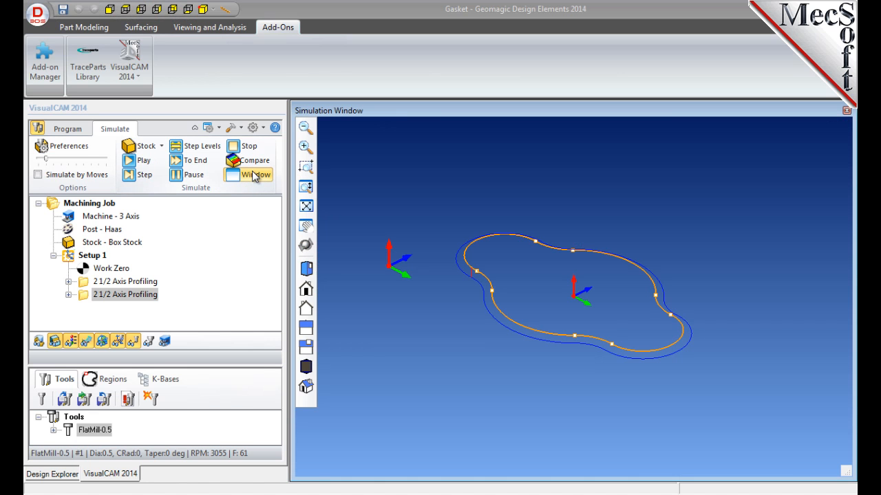
left_click(141, 161)
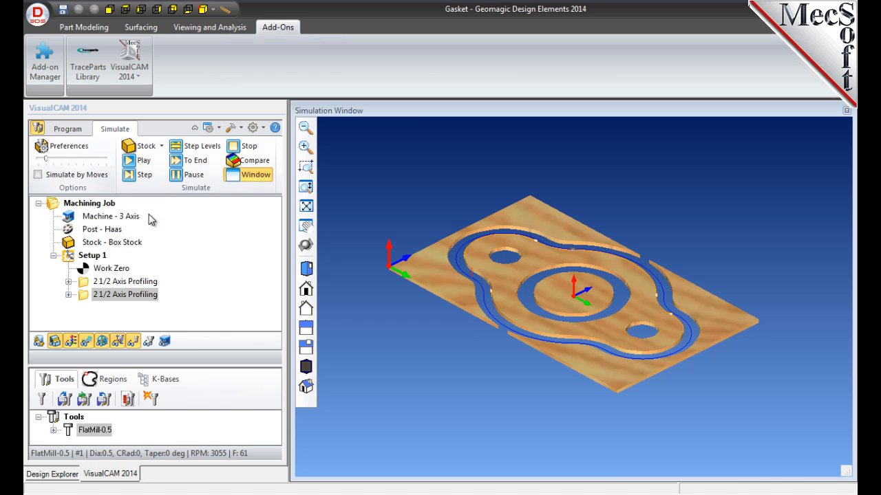
left_click(255, 177)
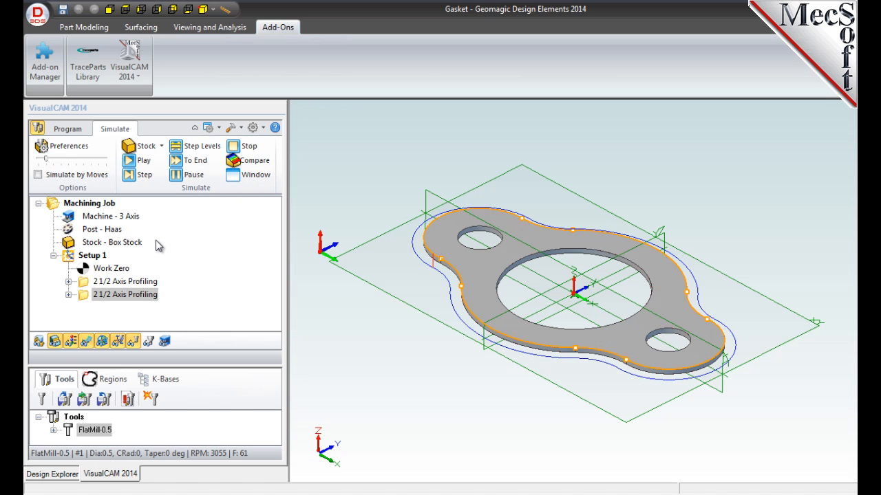
Post-process Setup 1 with the Haas post to Gasket_Setup 1.nc in the QuickStart folder, and review the resulting G-code
left_click(98, 258)
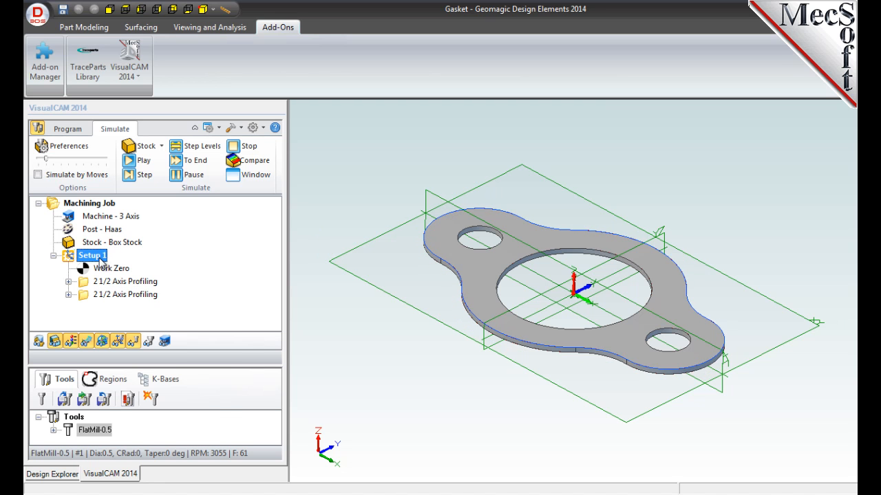
right_click(100, 262)
left_click(204, 294)
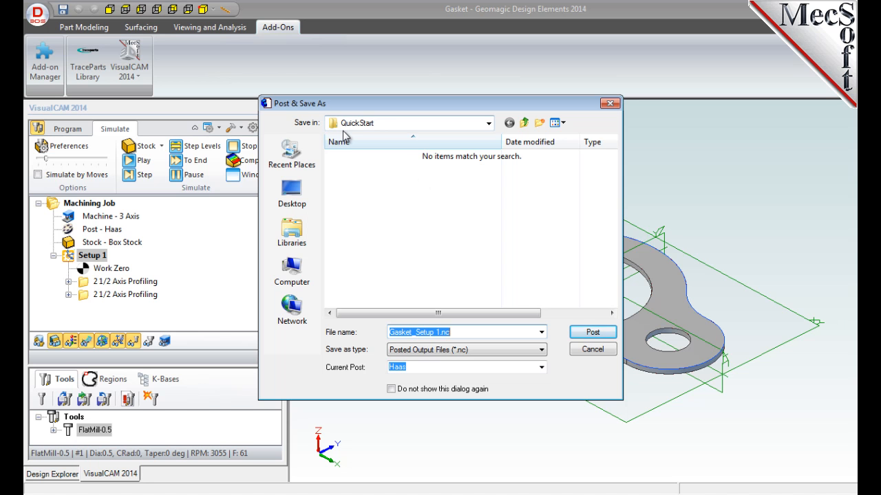
left_click(592, 333)
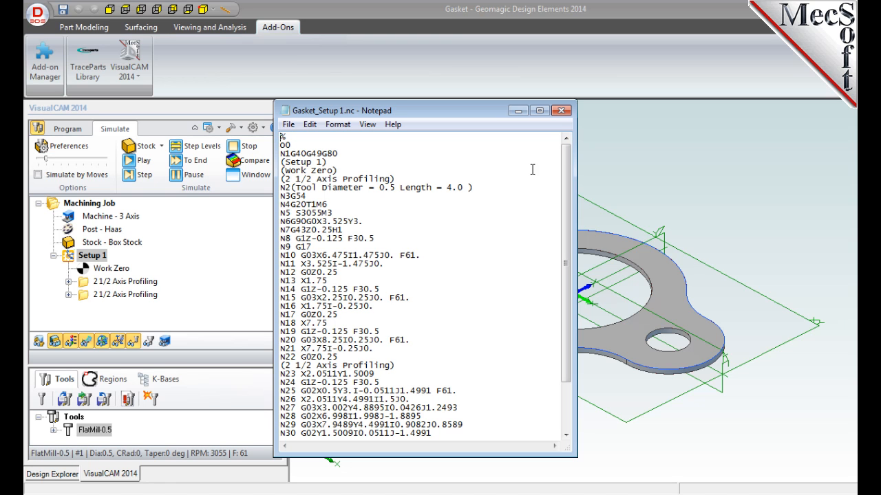
left_click(562, 111)
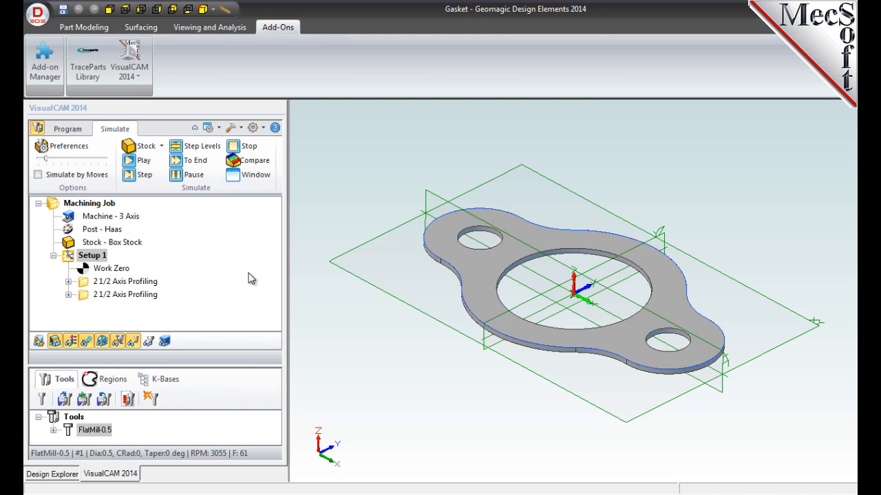
Review the machining operations information for Setup 1, including tools, cut feeds and machine times
left_click(74, 130)
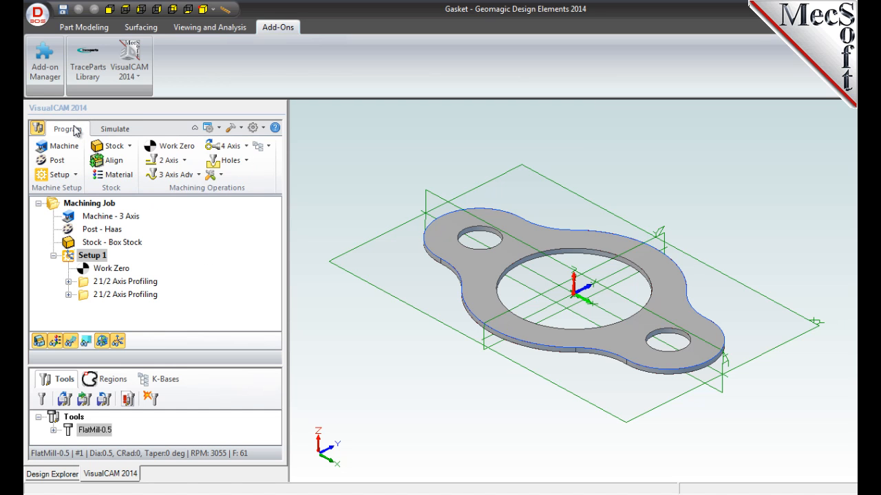
right_click(99, 259)
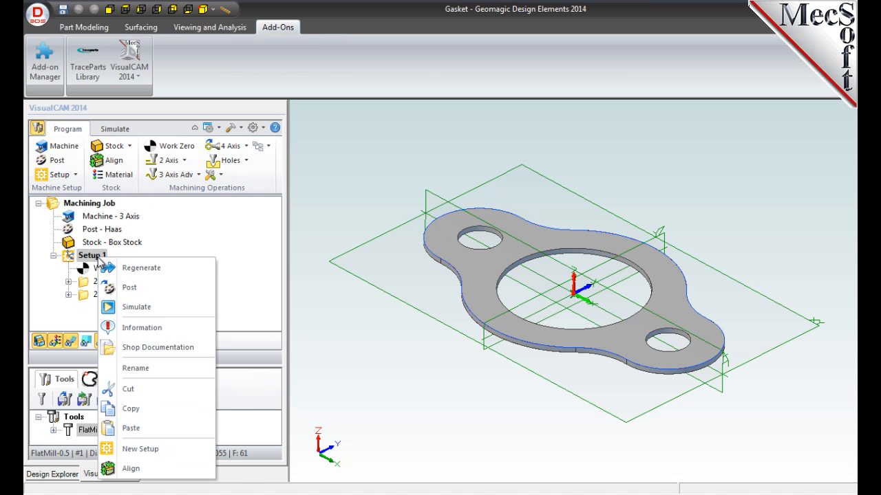
left_click(169, 327)
left_click_drag(248, 135, 419, 115)
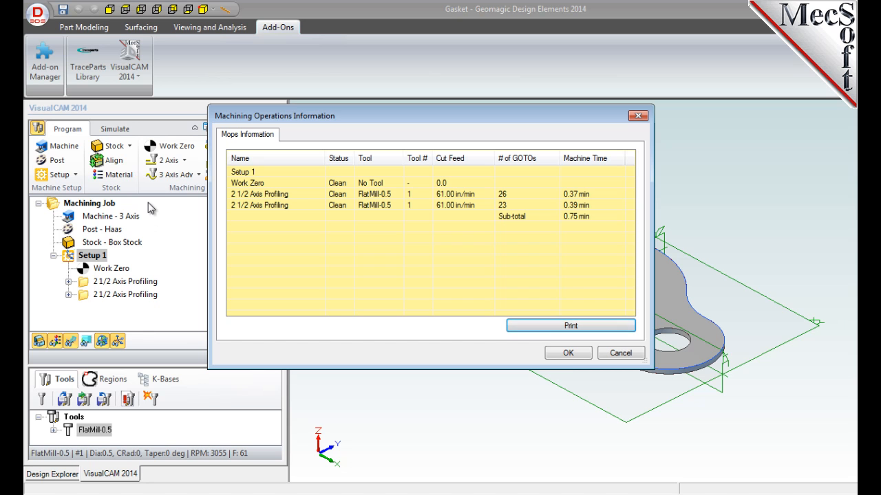
left_click(566, 354)
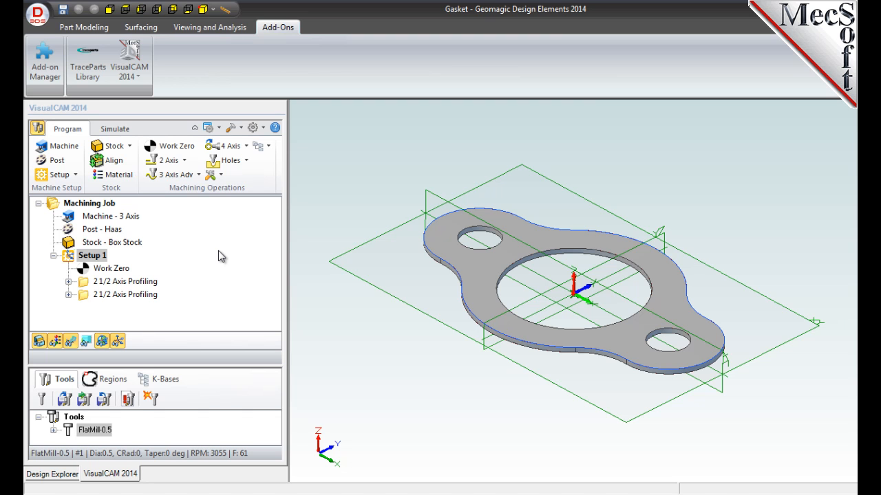
Create shop documentation for Setup 1 as Gasket.html using Template1, and look over the setup sheet
right_click(102, 257)
left_click(190, 349)
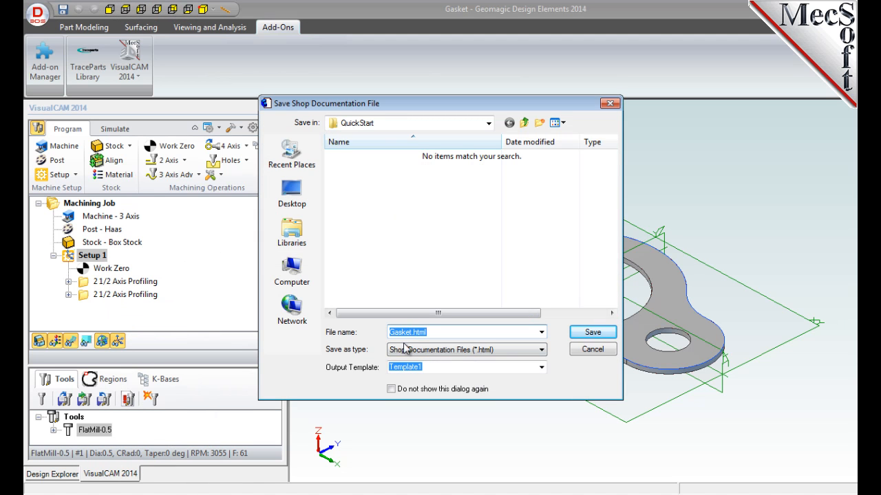
left_click(600, 335)
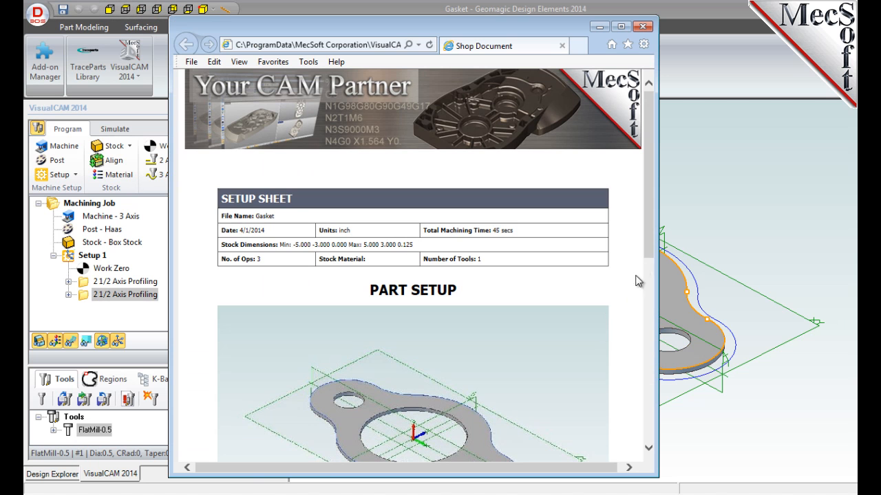
left_click_drag(649, 150, 641, 168)
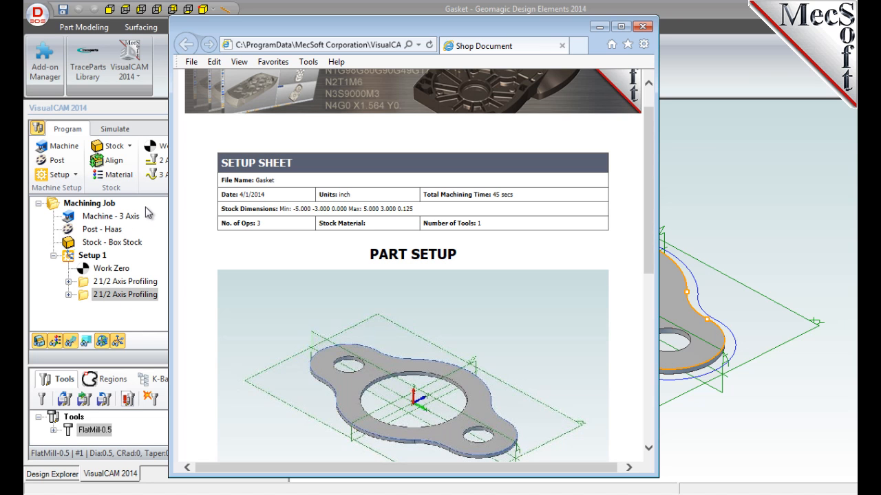